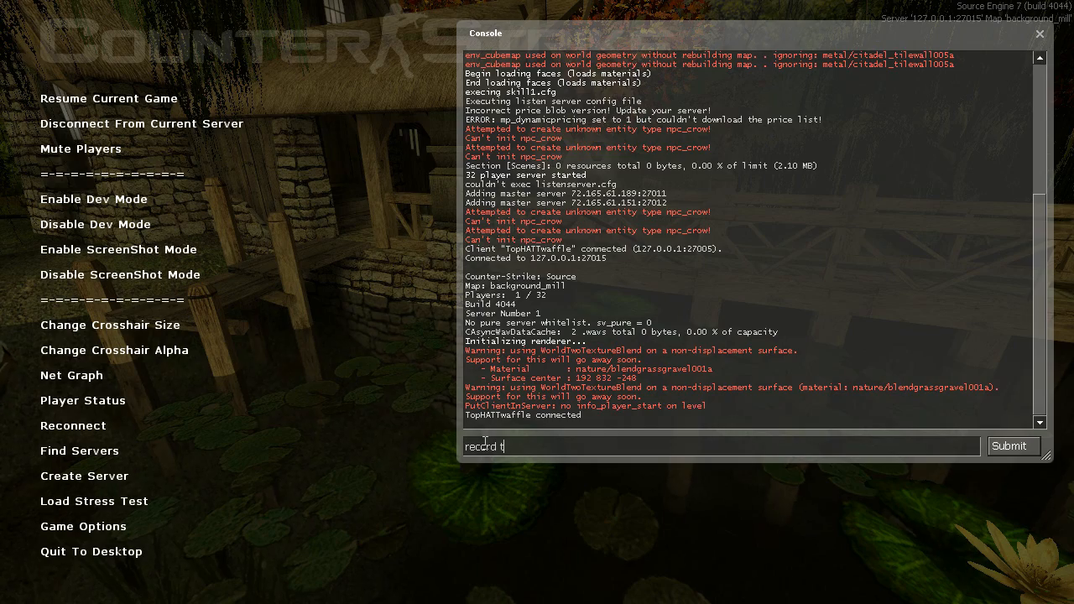
# Step: Record a demo named tut20 on the running map through the console and stop the recording
pyautogui.press('Return')
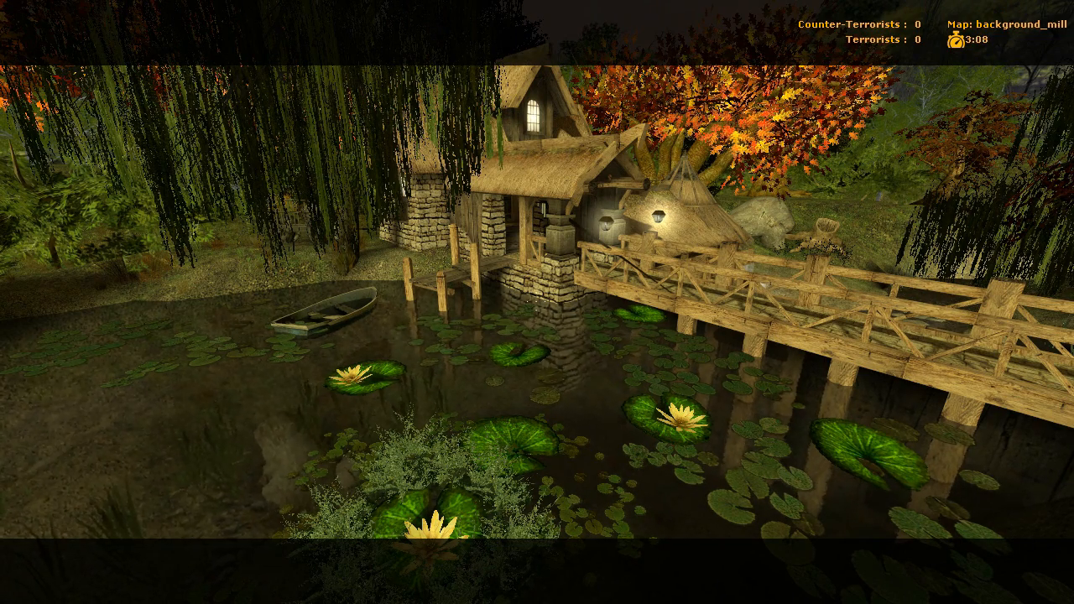
pyautogui.press('`')
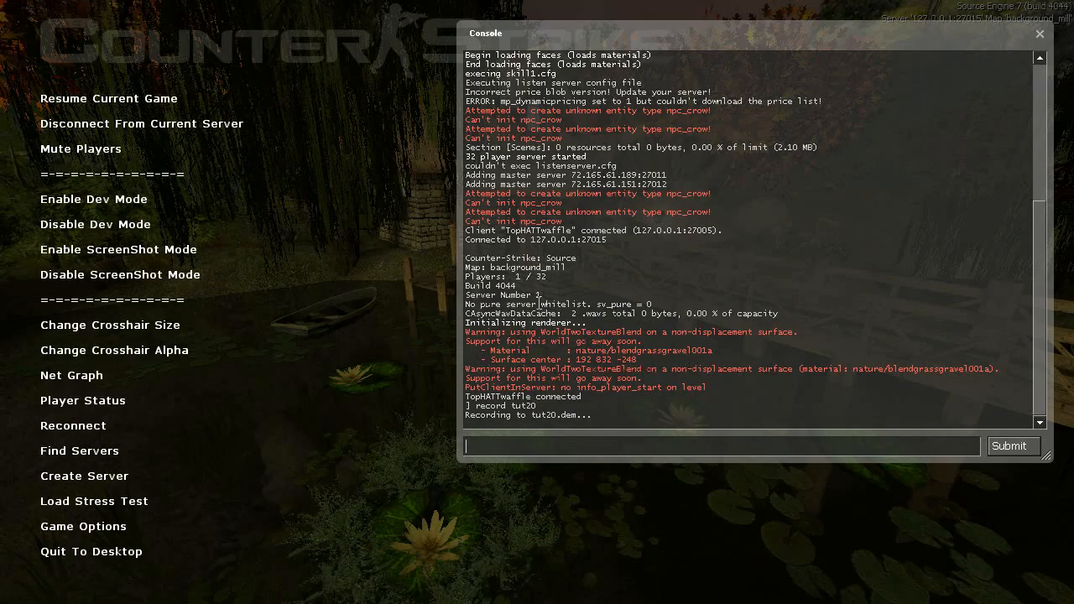
pyautogui.write('stop')
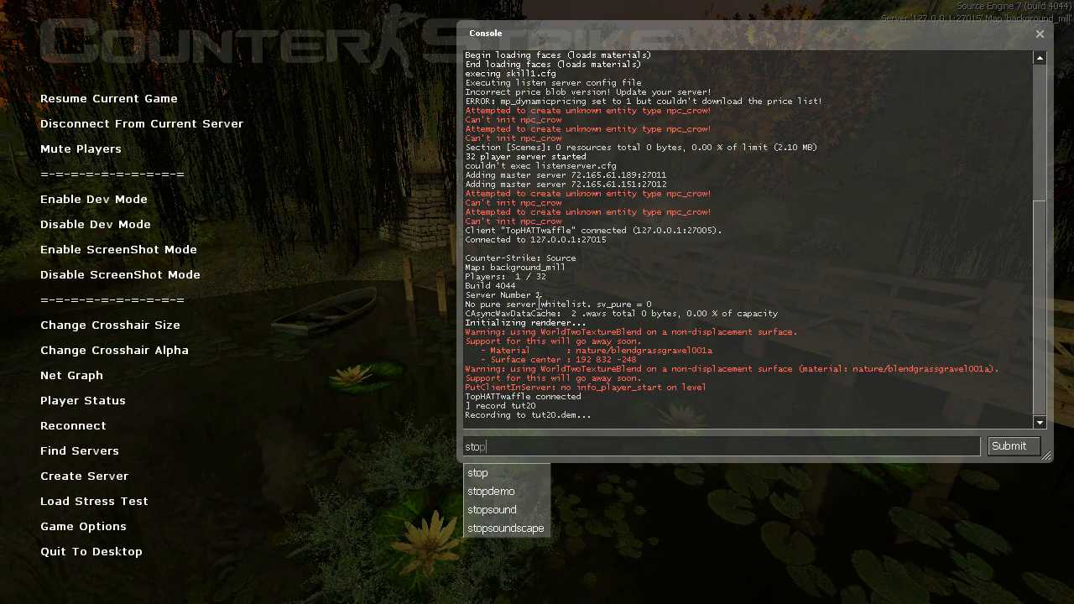
pyautogui.press('Return')
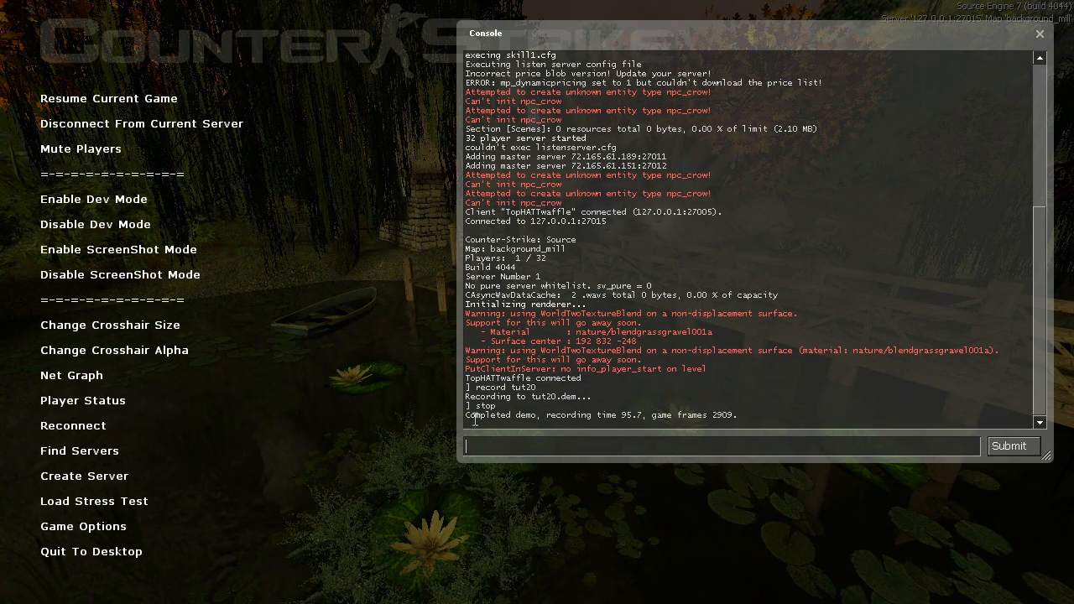
# Step: Disconnect from the current server and bring up the Demo Playback window, moved clear of the console
pyautogui.moveTo(550, 415); pyautogui.dragTo(671, 416)
pyautogui.click(642, 418)
pyautogui.click(111, 126)
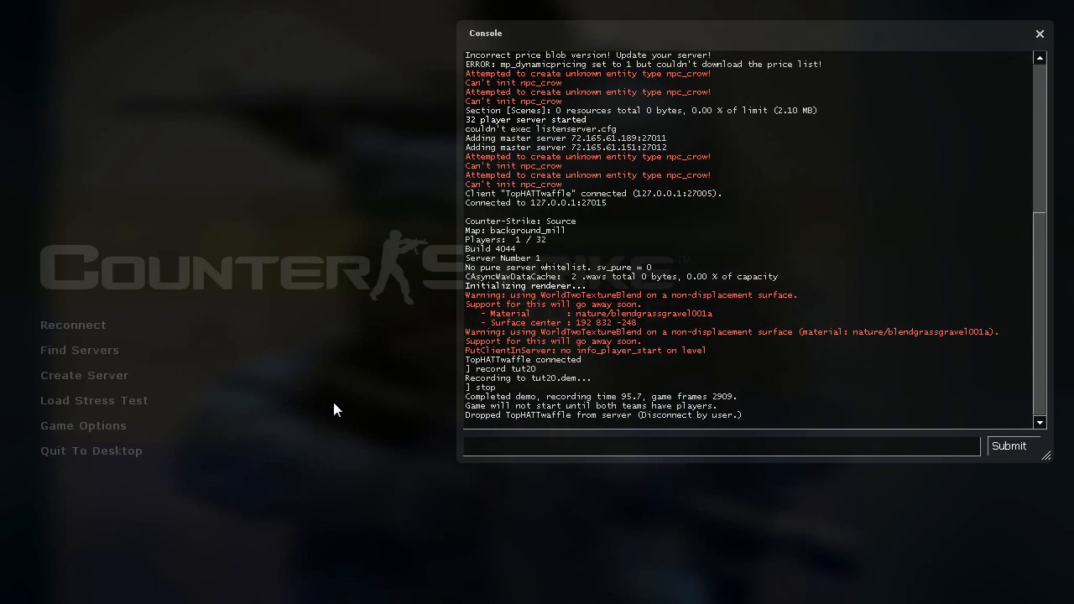
pyautogui.hotkey('shift', 'F2')
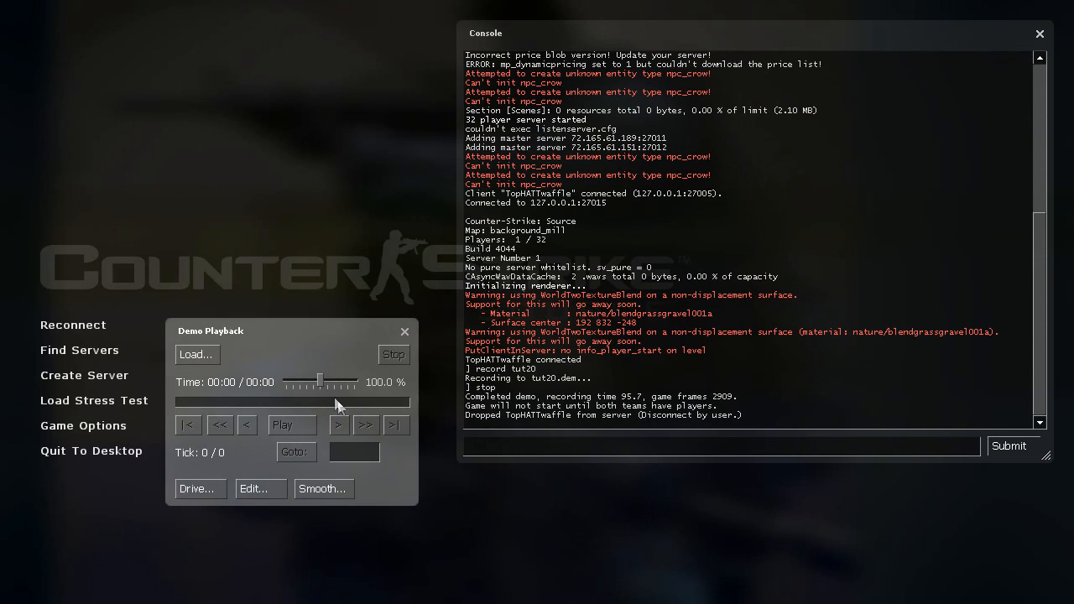
pyautogui.moveTo(276, 329); pyautogui.dragTo(110, 432)
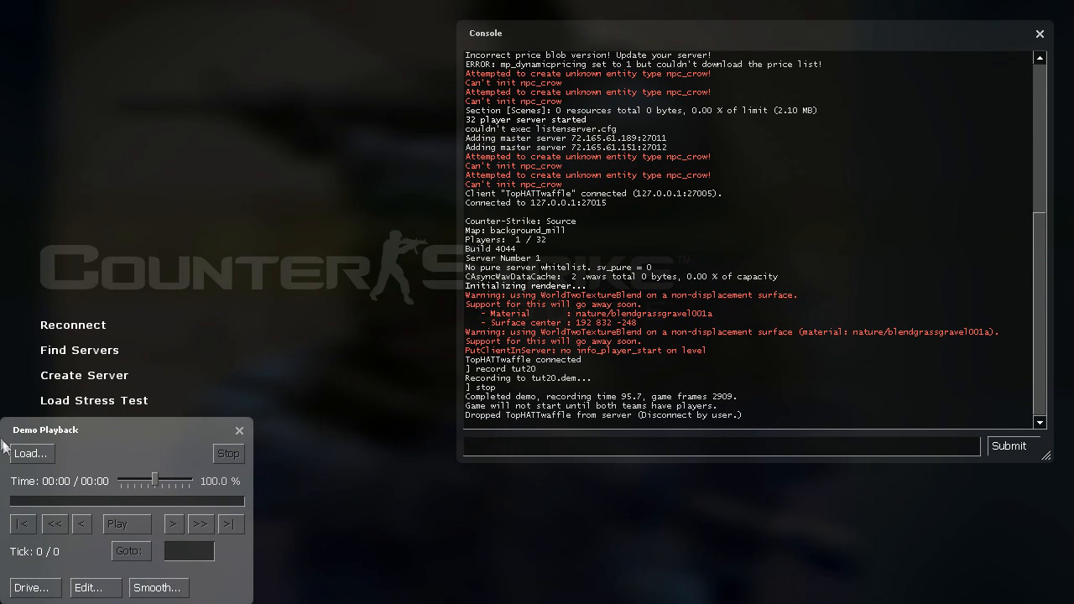
# Step: Load the demo file tut20.dem for playback and pause it shortly after it starts
pyautogui.click(33, 459)
pyautogui.click(352, 371)
pyautogui.scroll(-3, 361, 386)
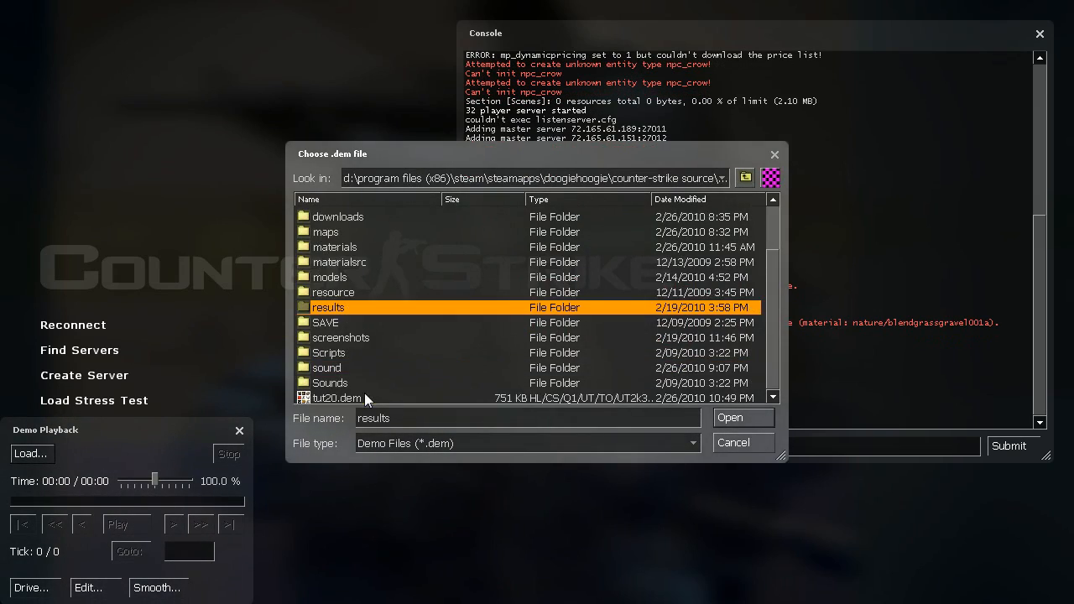
pyautogui.doubleClick(364, 392)
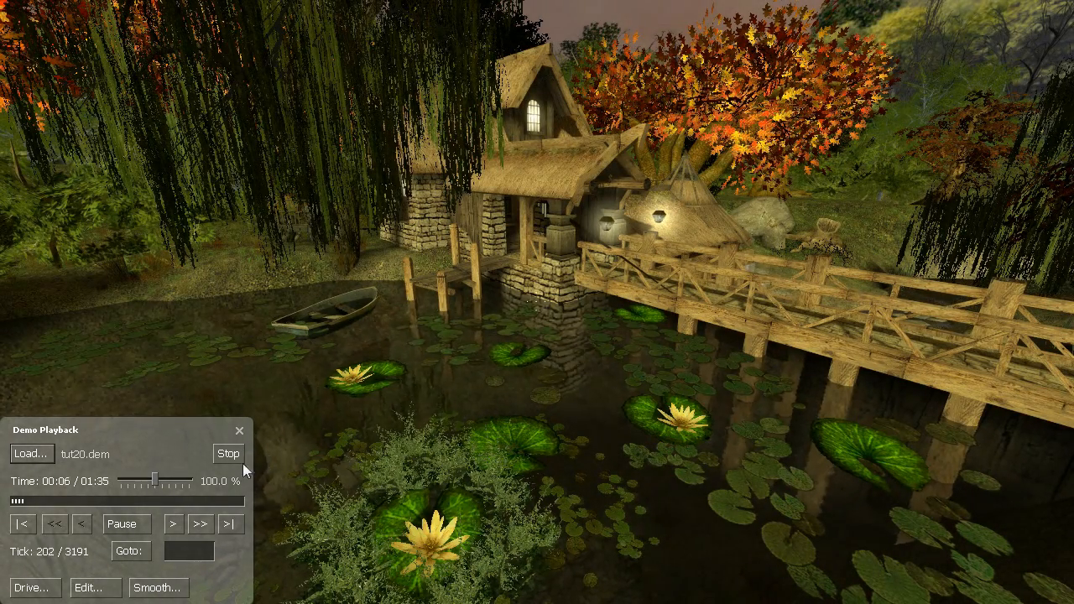
pyautogui.click(136, 526)
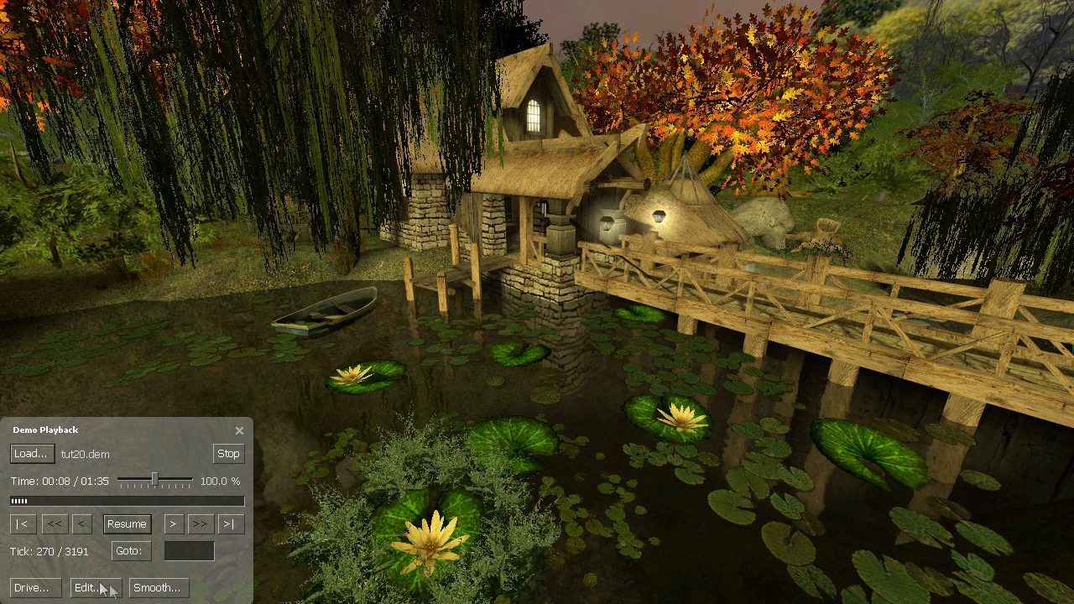
# Step: Bring up the Demo Smoother, load the demo's smoothing info and select the range from tick 200 to 2800
pyautogui.click(161, 589)
pyautogui.moveTo(367, 338); pyautogui.dragTo(882, 364)
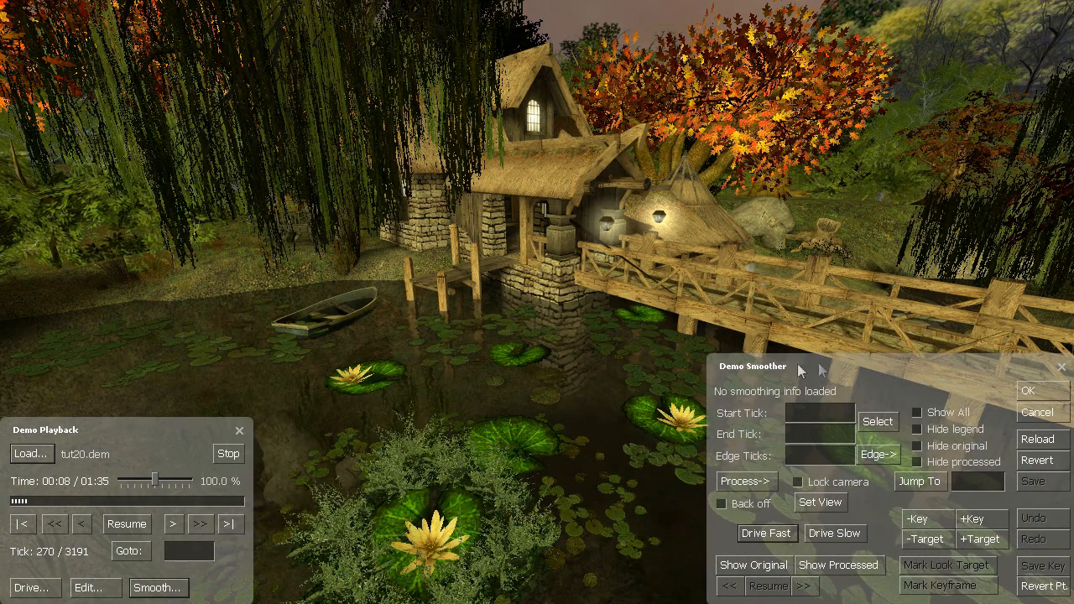
pyautogui.click(1037, 460)
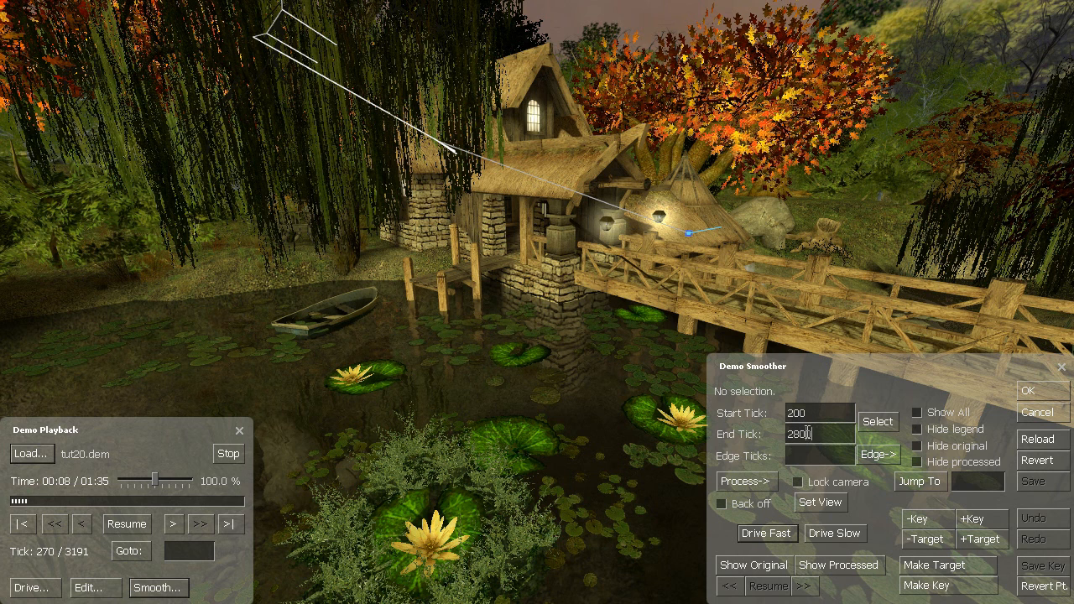
pyautogui.click(891, 422)
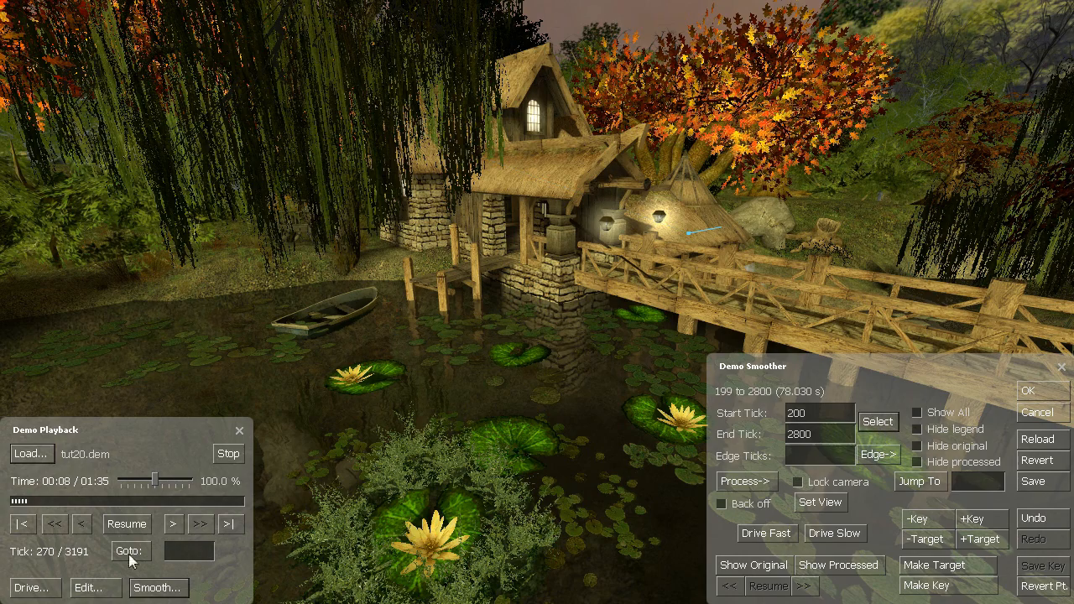
# Step: Switch to drive mode and fly the free camera across the pond to a wide view of the mill and bridge
pyautogui.click(34, 593)
pyautogui.press('s')
pyautogui.moveTo(348, 432); pyautogui.dragTo(350, 432)
pyautogui.click(36, 588)
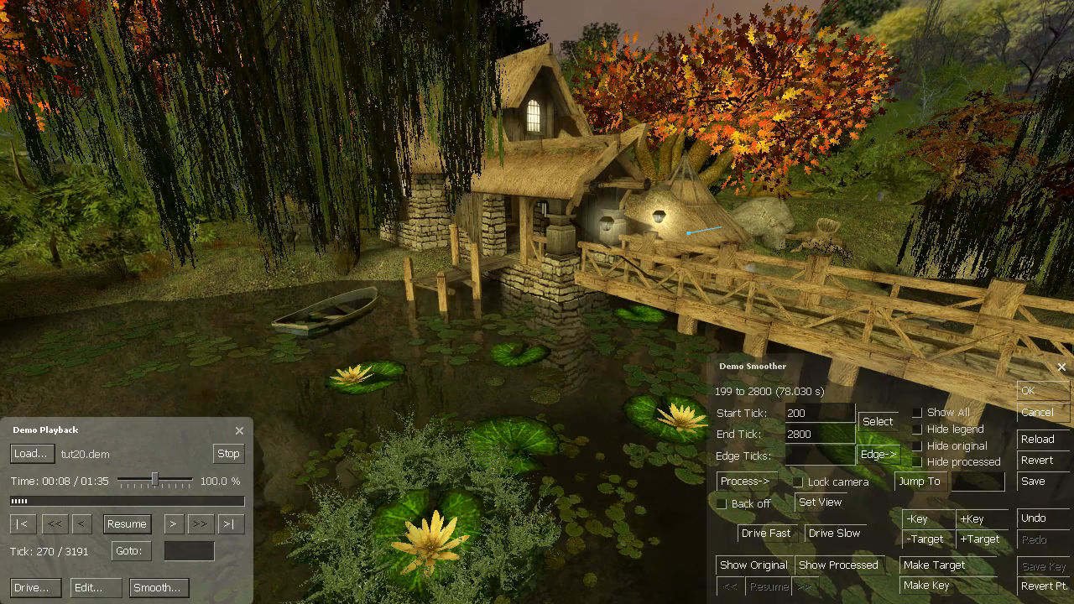
pyautogui.click(37, 589)
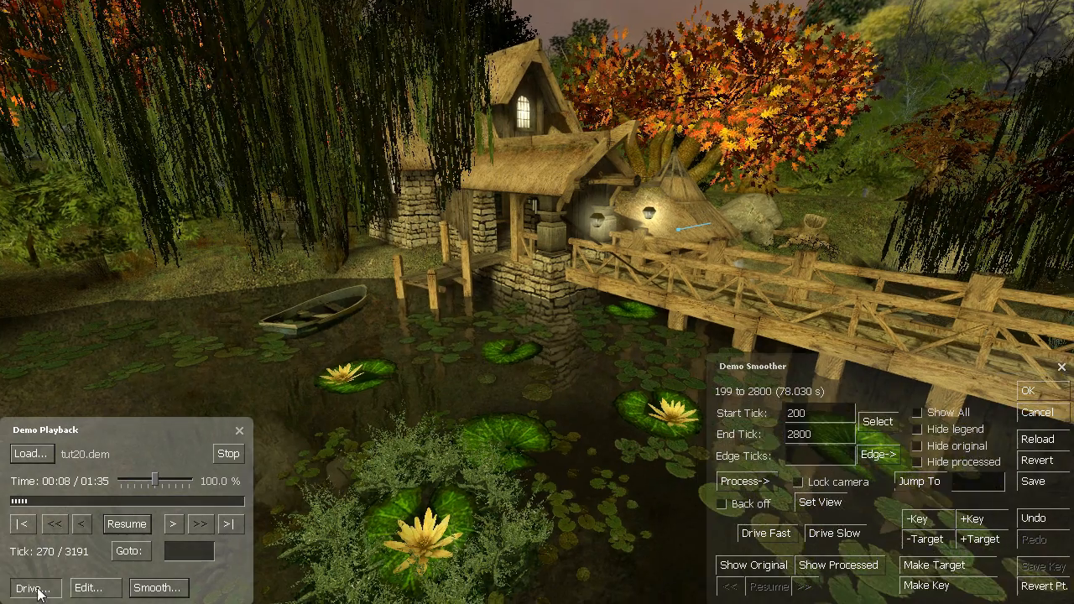
pyautogui.moveTo(500, 281); pyautogui.dragTo(517, 310)
pyautogui.press('w')
pyautogui.press('s')
pyautogui.press('w')
pyautogui.press('d')
pyautogui.press('w')
pyautogui.press('a')
pyautogui.press('s')
pyautogui.press('w')
pyautogui.press('w')
pyautogui.press('s')
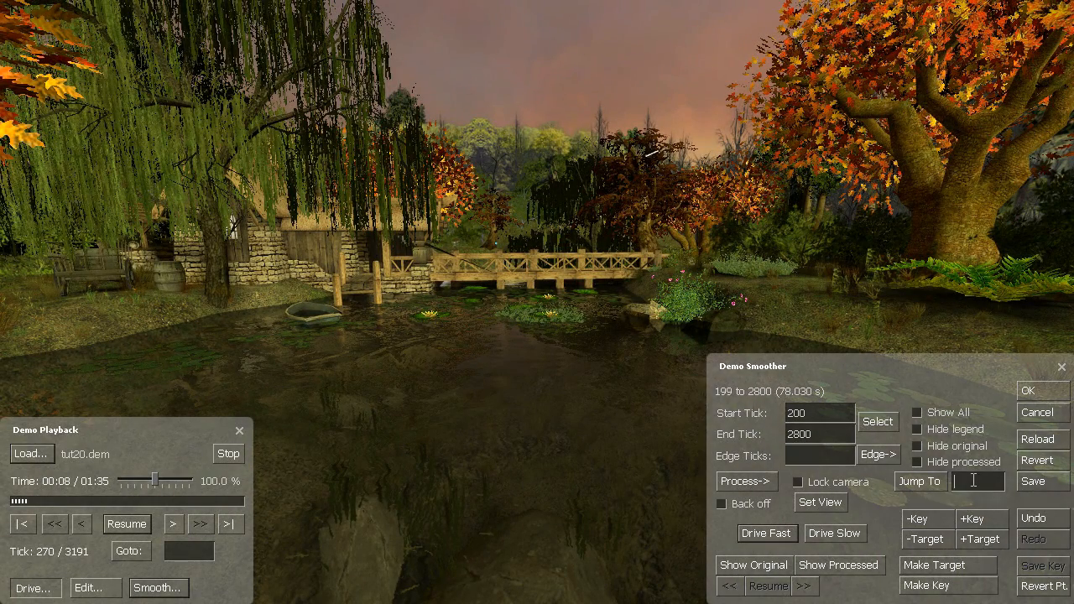
# Step: Jump to tick 200, advance to tick 208 and make a camera key from beneath the wooden bridge
pyautogui.click(923, 482)
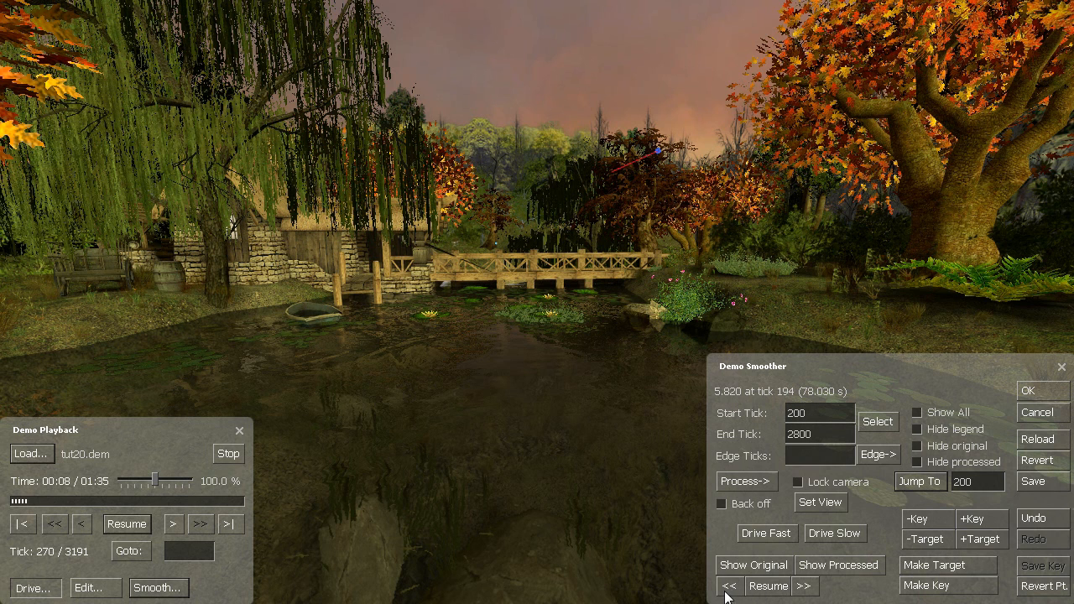
pyautogui.click(805, 592)
pyautogui.click(808, 592)
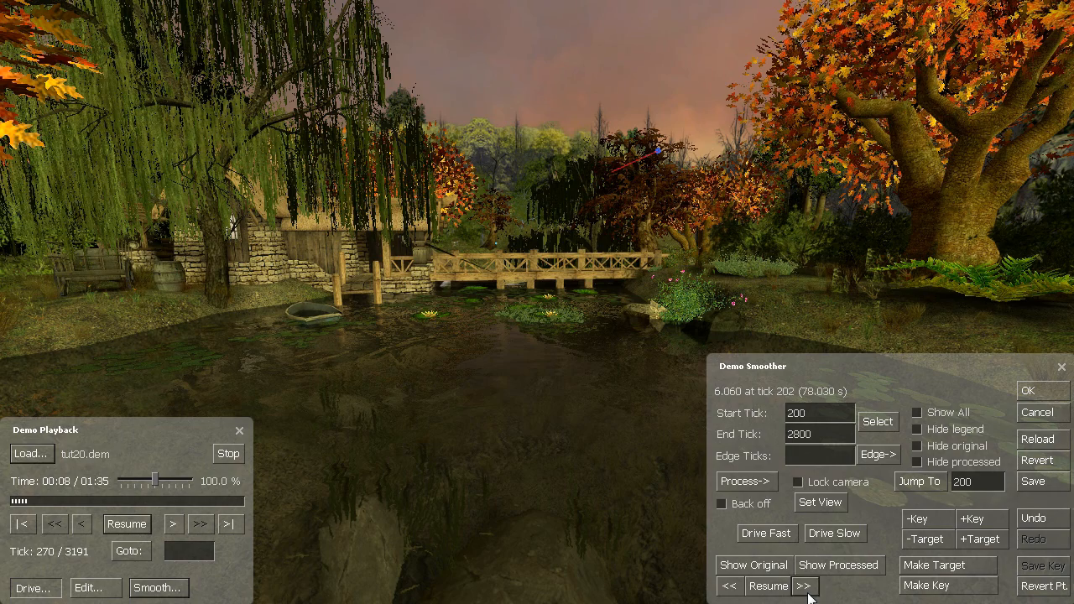
pyautogui.click(806, 588)
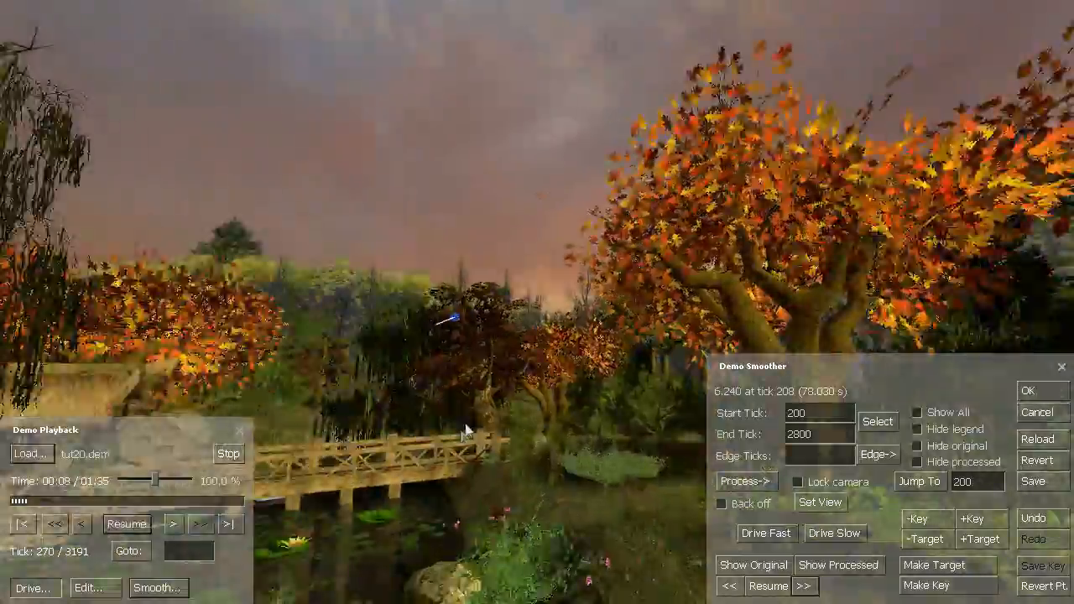
pyautogui.moveTo(466, 424); pyautogui.dragTo(435, 424)
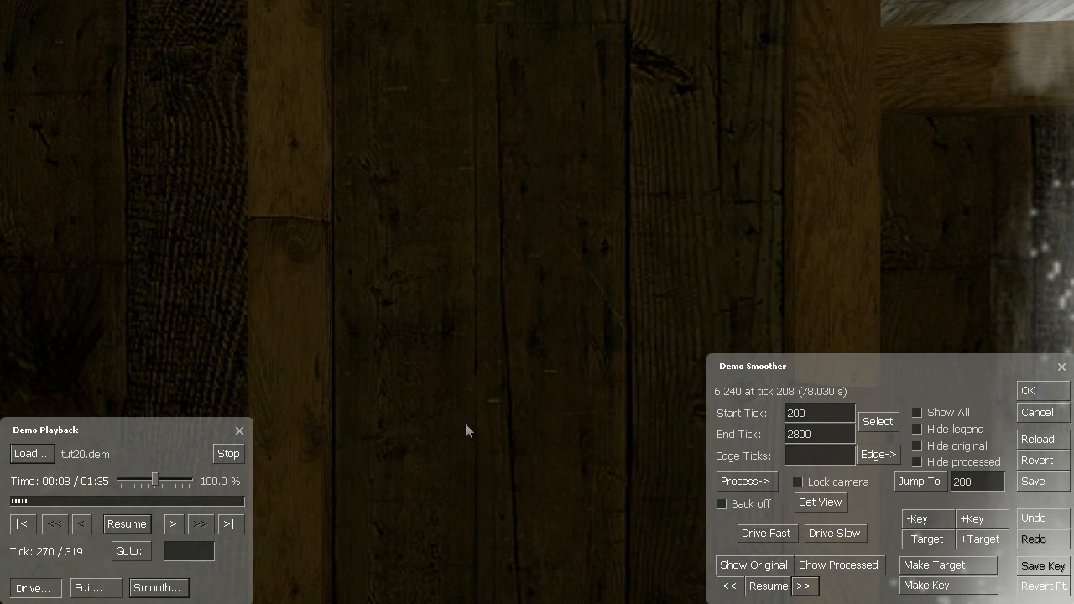
pyautogui.click(934, 587)
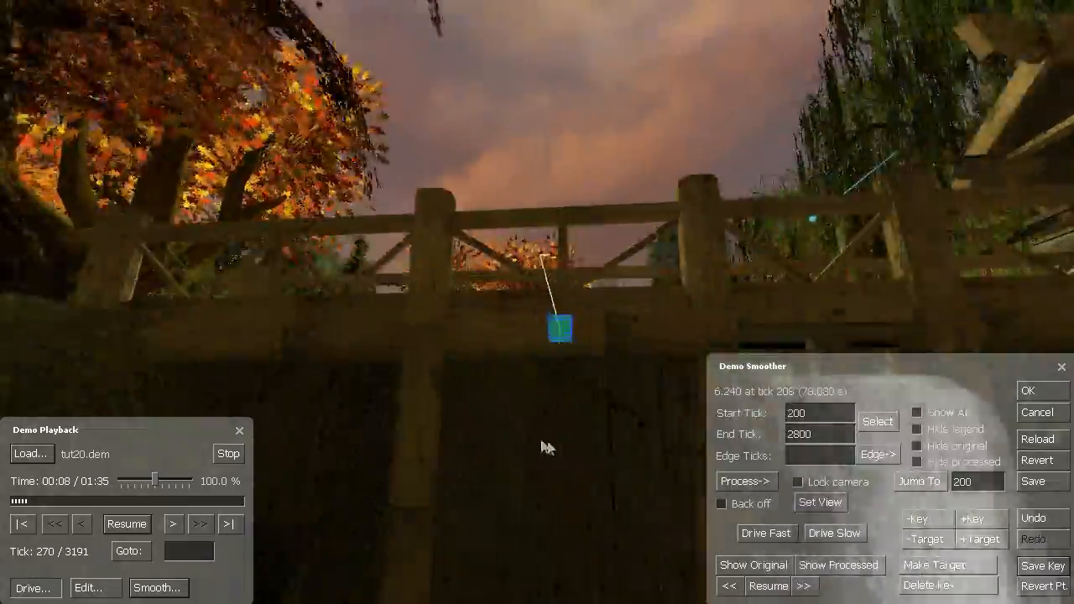
# Step: Fly the camera above the bridge, jump to tick 400, advance to tick 401 and make a camera key
pyautogui.moveTo(542, 442); pyautogui.dragTo(551, 438)
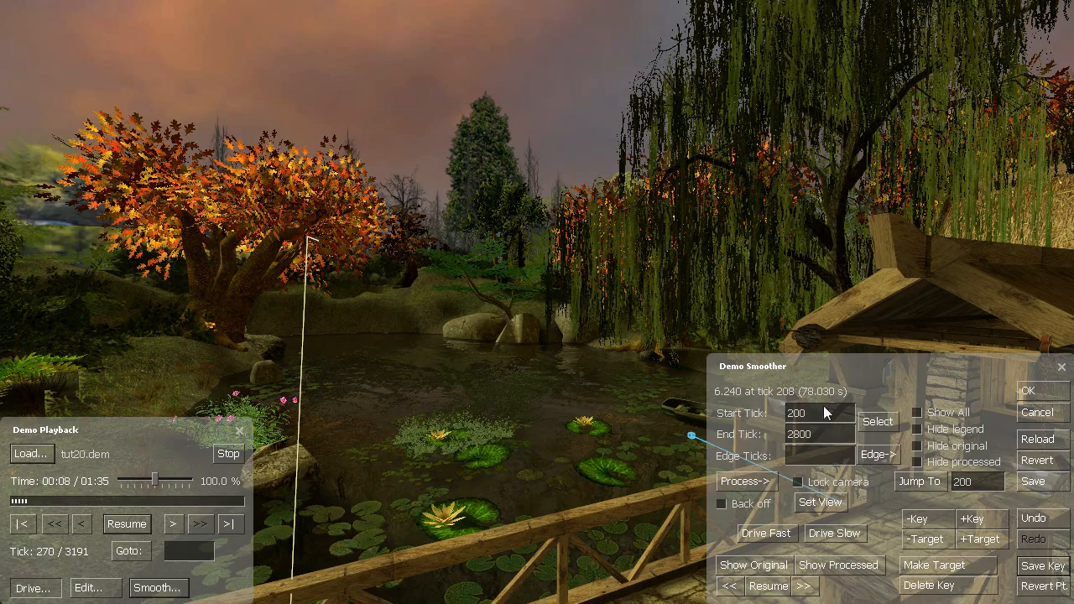
pyautogui.click(999, 484)
pyautogui.moveTo(669, 415); pyautogui.dragTo(659, 415)
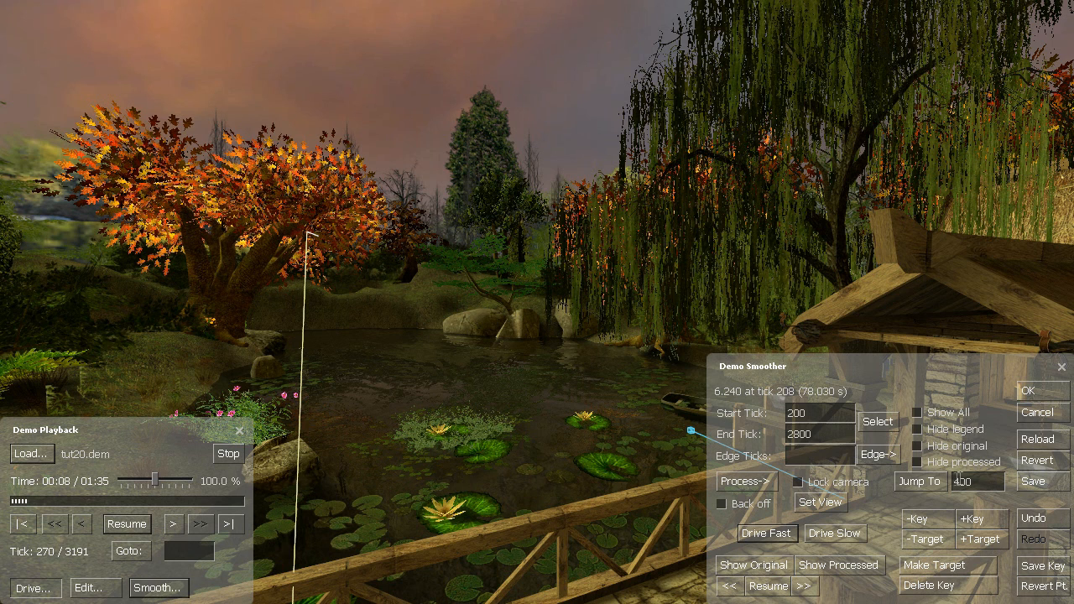
pyautogui.click(924, 483)
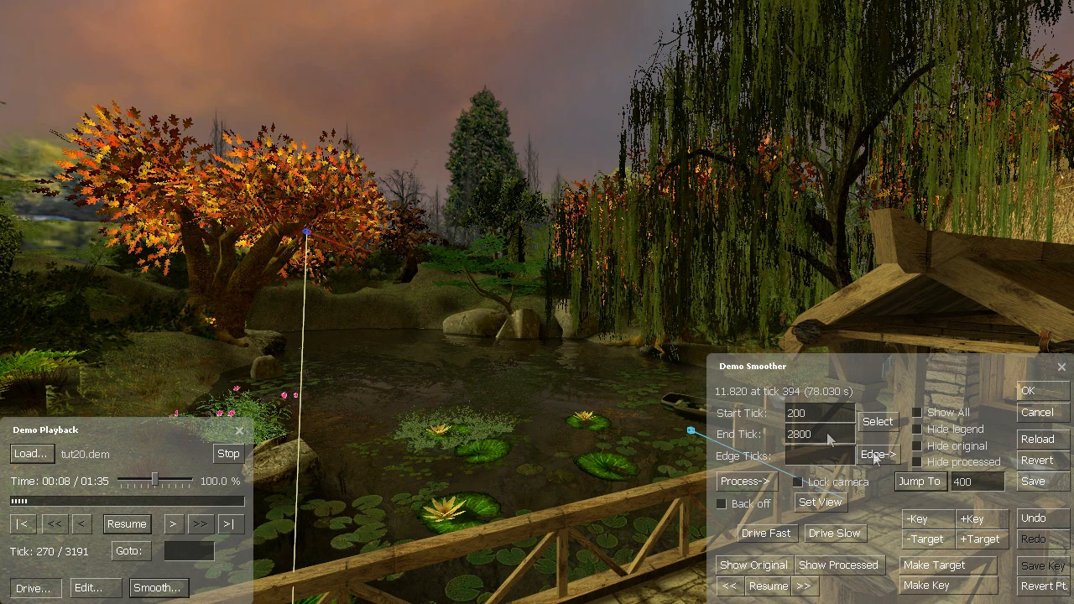
pyautogui.click(802, 588)
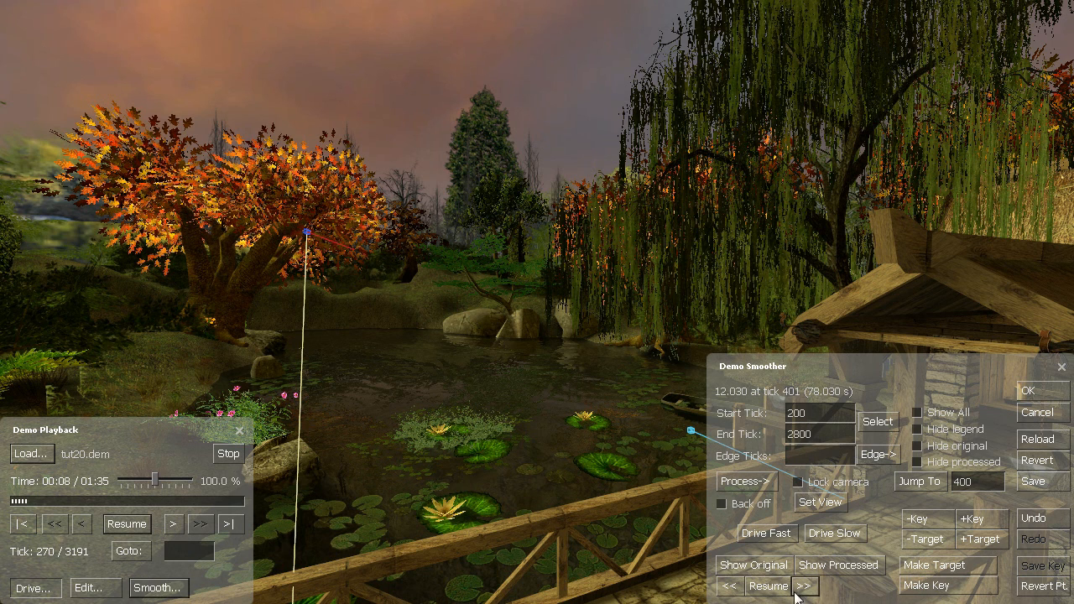
pyautogui.click(951, 585)
# Step: Fly the camera over the pond facing the mill and bridge, then make and save a camera key at tick 596
pyautogui.moveTo(451, 339)
pyautogui.mouseDown()
pyautogui.moveTo(465, 343)
pyautogui.moveTo(439, 343)
pyautogui.moveTo(473, 337)
pyautogui.moveTo(455, 341)
pyautogui.mouseUp()
pyautogui.press('s')
pyautogui.press('w')
pyautogui.press('s')
pyautogui.press('w')
pyautogui.press('w')
pyautogui.press('s')
pyautogui.press('w')
pyautogui.press('w')
pyautogui.press('w')
pyautogui.click(982, 482)
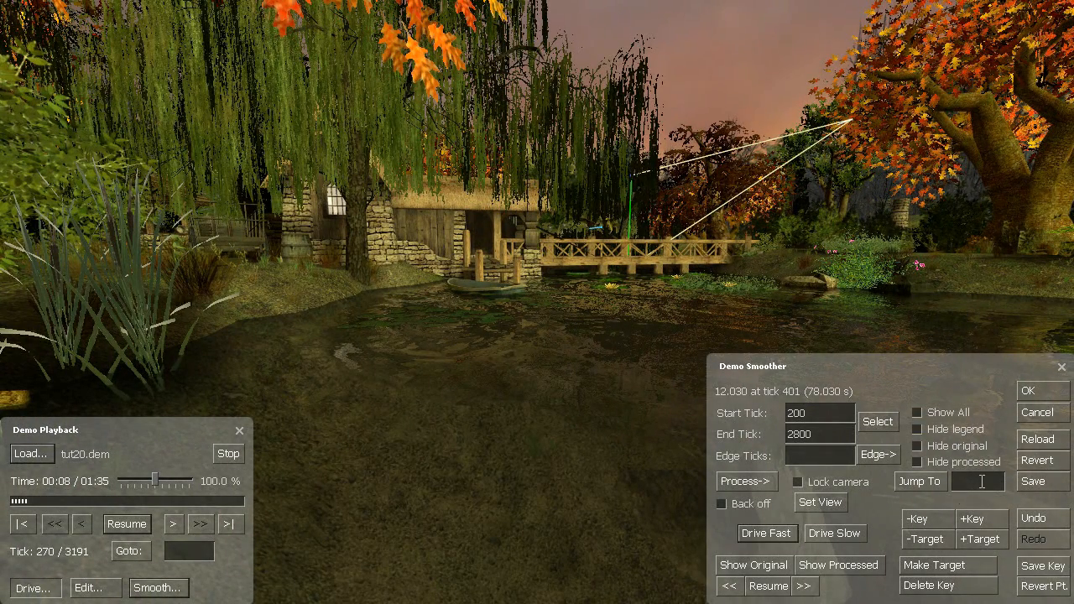
pyautogui.click(918, 483)
pyautogui.click(957, 586)
pyautogui.click(1040, 566)
# Step: Fly the camera behind the large tree trunk on the bank and set a camera key at tick 700
pyautogui.moveTo(426, 366)
pyautogui.mouseDown()
pyautogui.moveTo(419, 361)
pyautogui.moveTo(440, 375)
pyautogui.moveTo(427, 367)
pyautogui.mouseUp()
pyautogui.press('w')
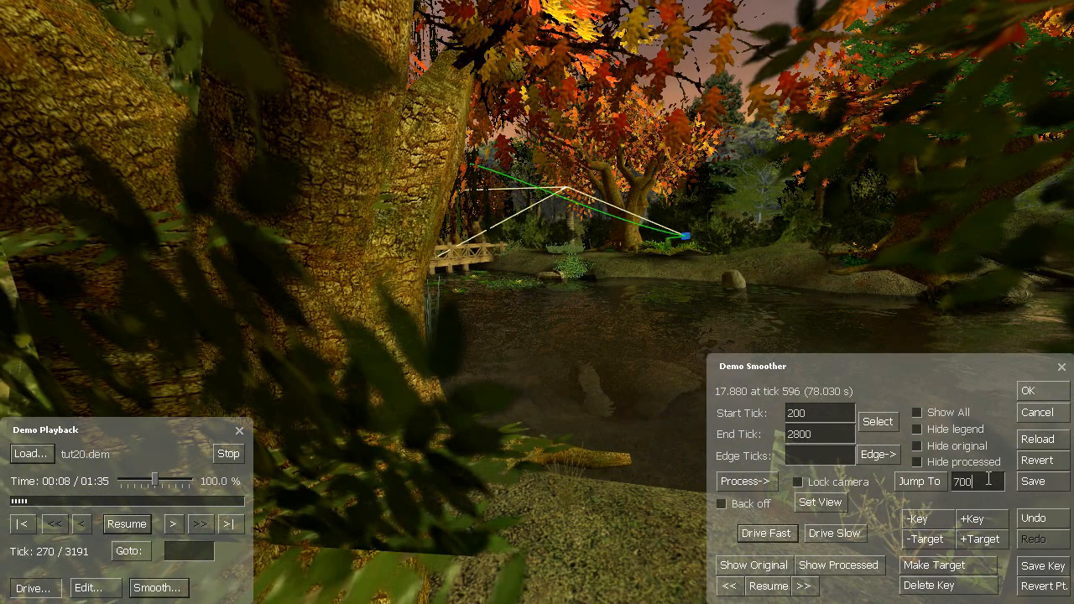
pyautogui.click(921, 485)
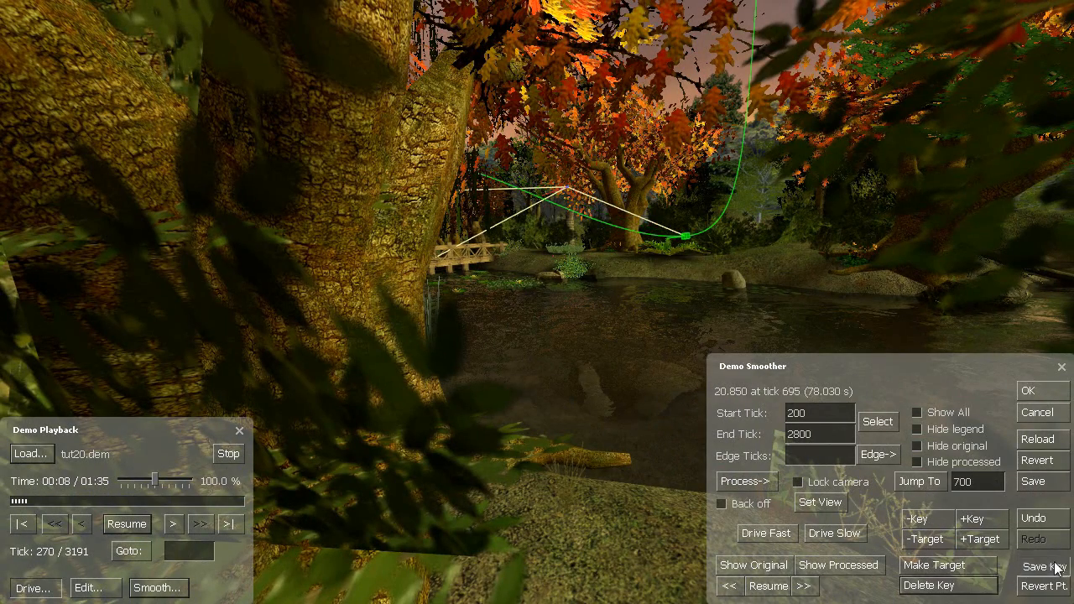
# Step: Fly the camera into the dense shrubs facing the willow and set a camera key at tick 750
pyautogui.moveTo(503, 376)
pyautogui.mouseDown()
pyautogui.moveTo(490, 381)
pyautogui.moveTo(513, 376)
pyautogui.moveTo(502, 377)
pyautogui.mouseUp()
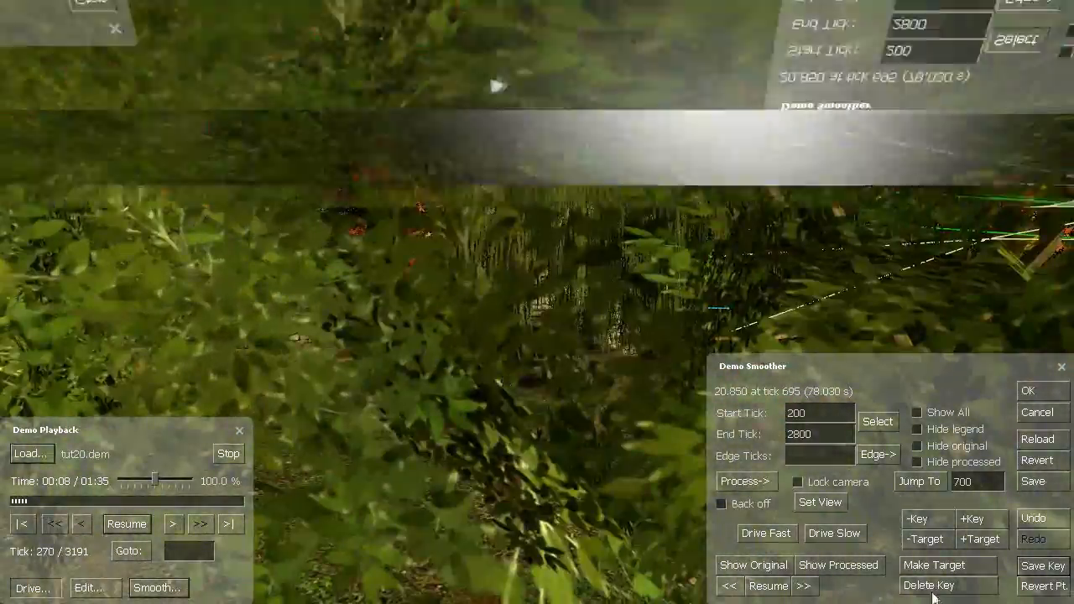
pyautogui.press('BackSpace')
pyautogui.press('BackSpace')
pyautogui.press('BackSpace')
pyautogui.write('750')
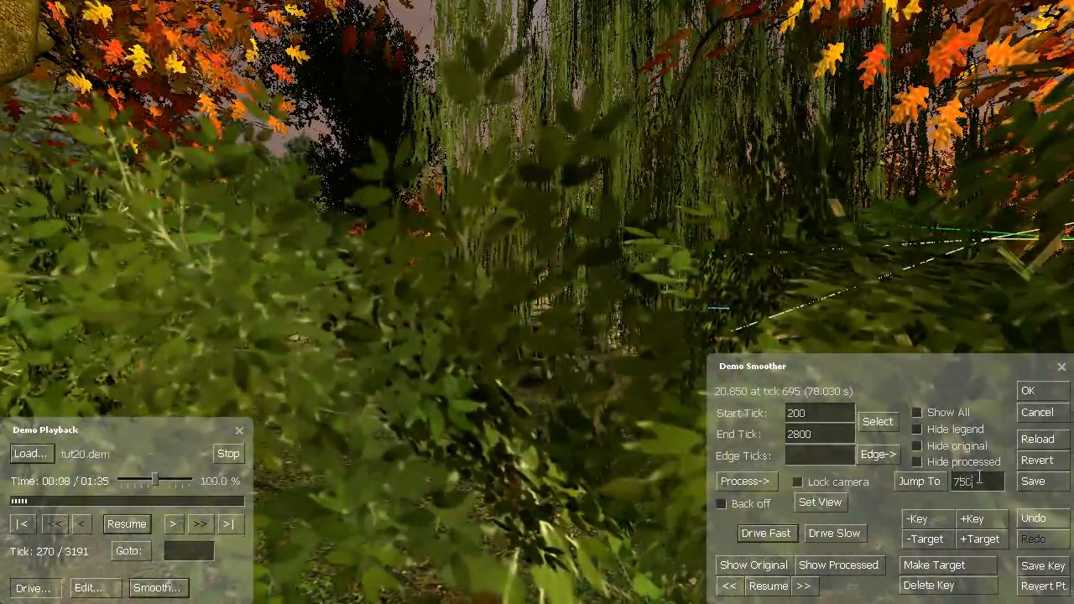
pyautogui.click(942, 489)
# Step: Fly the camera past the stone well alongside the house and set a camera key at tick 900
pyautogui.moveTo(594, 302); pyautogui.dragTo(596, 314)
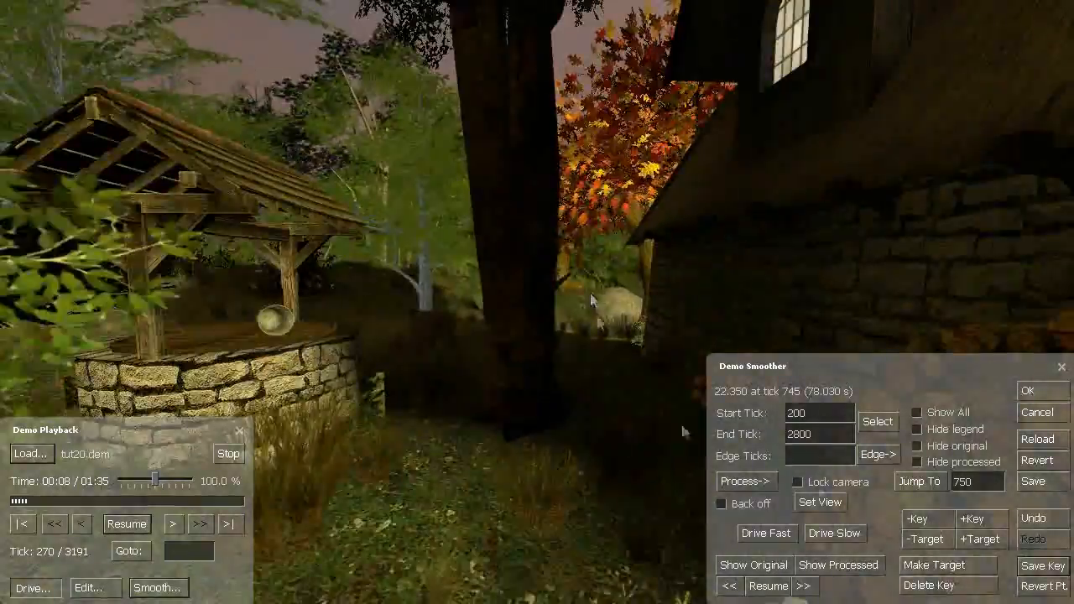
pyautogui.click(990, 485)
pyautogui.press('BackSpace')
pyautogui.press('BackSpace')
pyautogui.press('BackSpace')
pyautogui.write('900')
pyautogui.click(920, 481)
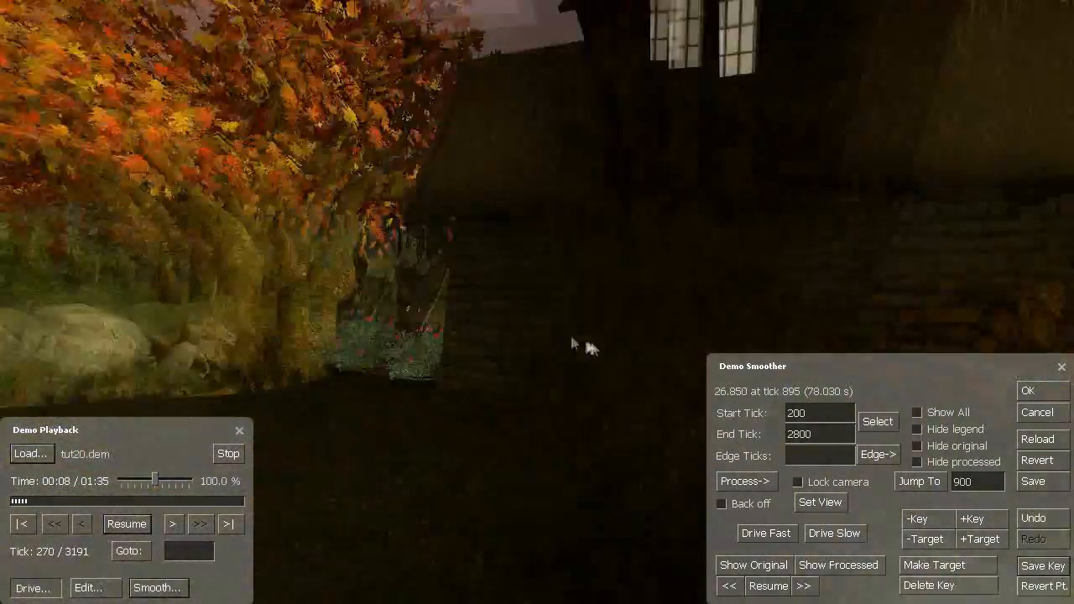
# Step: Move the camera onward from the dark side of the house and set a camera key at tick 1000
pyautogui.moveTo(586, 343); pyautogui.dragTo(573, 338)
pyautogui.click(980, 482)
pyautogui.press('BackSpace')
pyautogui.press('BackSpace')
pyautogui.press('BackSpace')
pyautogui.write('1000')
pyautogui.click(925, 483)
# Step: Reposition the camera for the next point of the path and set a camera key at tick 1100
pyautogui.moveTo(394, 343)
pyautogui.mouseDown()
pyautogui.moveTo(345, 343)
pyautogui.moveTo(395, 343)
pyautogui.mouseUp()
pyautogui.moveTo(959, 485); pyautogui.dragTo(967, 484)
pyautogui.write('1')
pyautogui.click(922, 483)
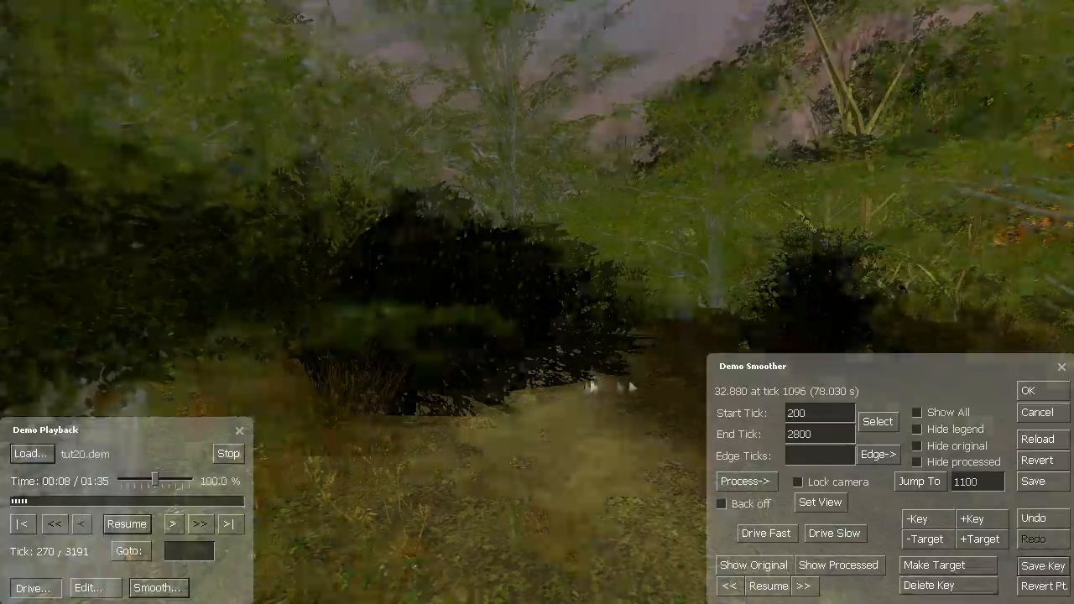
# Step: Extend the camera path along the forest trail with a key at tick 1200
pyautogui.press('BackSpace')
pyautogui.press('BackSpace')
pyautogui.press('BackSpace')
pyautogui.write('200')
pyautogui.press('Return')
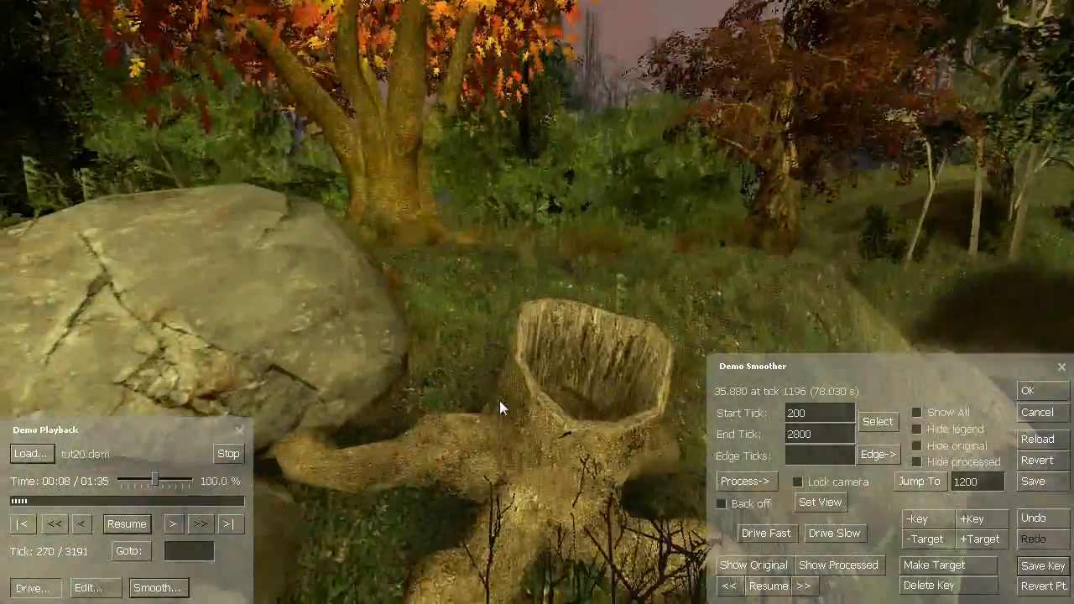
# Step: Continue the camera path past the boulder and hollow stump with a key at tick 1300
pyautogui.press('BackSpace')
pyautogui.press('BackSpace')
pyautogui.press('BackSpace')
pyautogui.write('300')
pyautogui.press('Return')
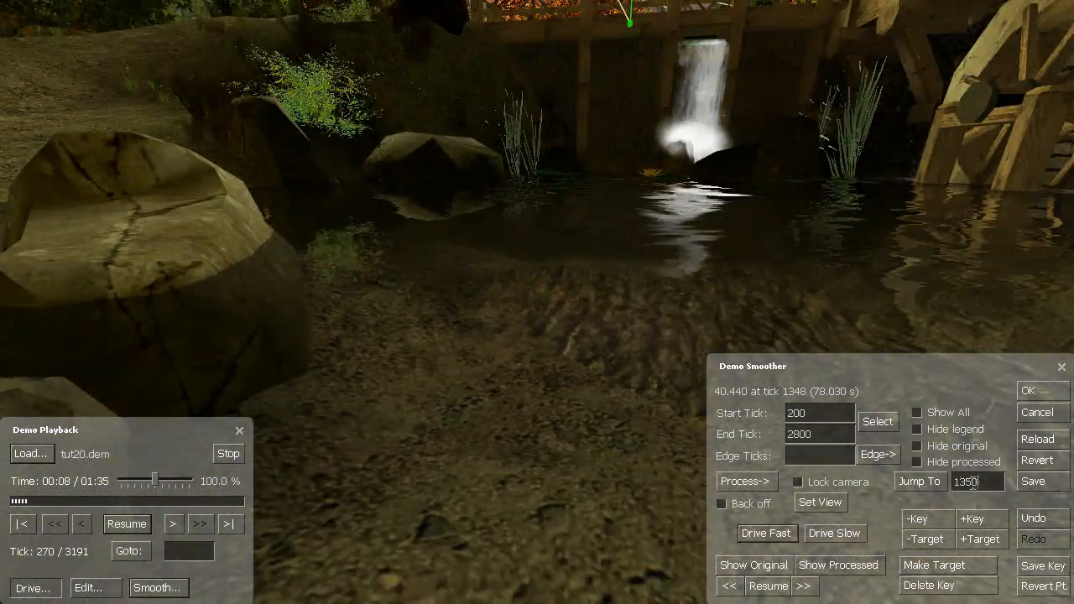
# Step: Extend the camera path across the pond toward the waterfall with a key at tick 1500
pyautogui.press('BackSpace')
pyautogui.press('BackSpace')
pyautogui.press('BackSpace')
pyautogui.write('500')
pyautogui.click(939, 486)
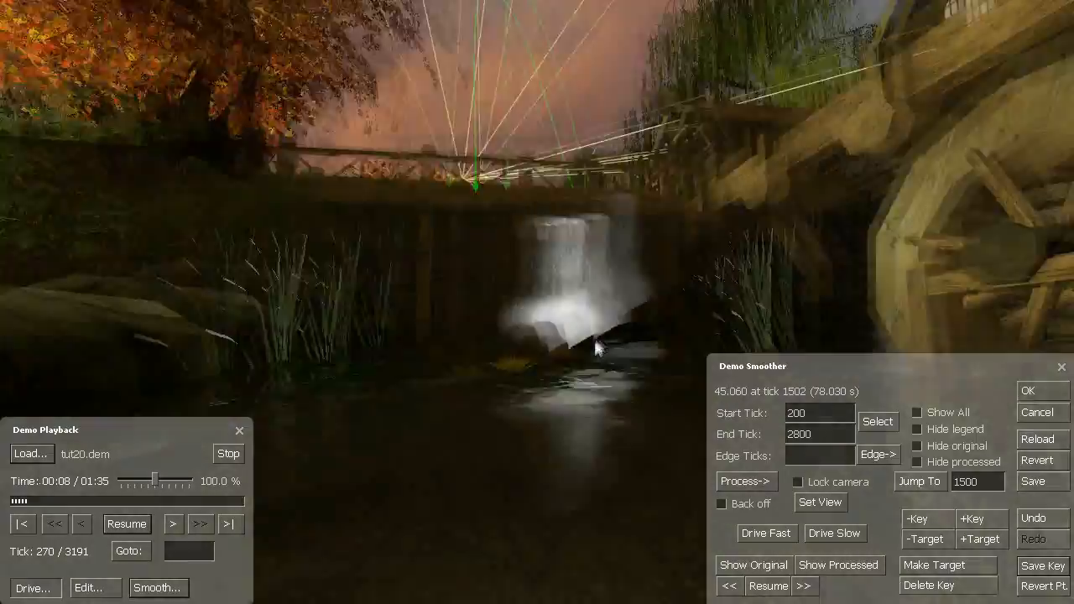
pyautogui.press('Return')
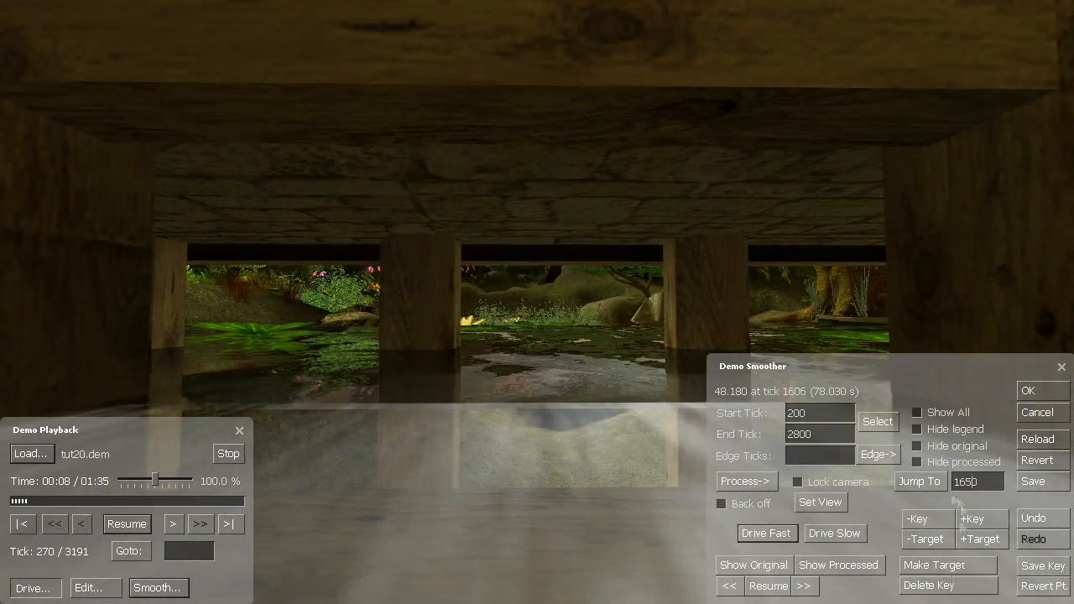
# Step: Continue the camera path beneath the bridge and out over the water, jumping to ticks 1650 and 1800 for the next keys
pyautogui.click(922, 482)
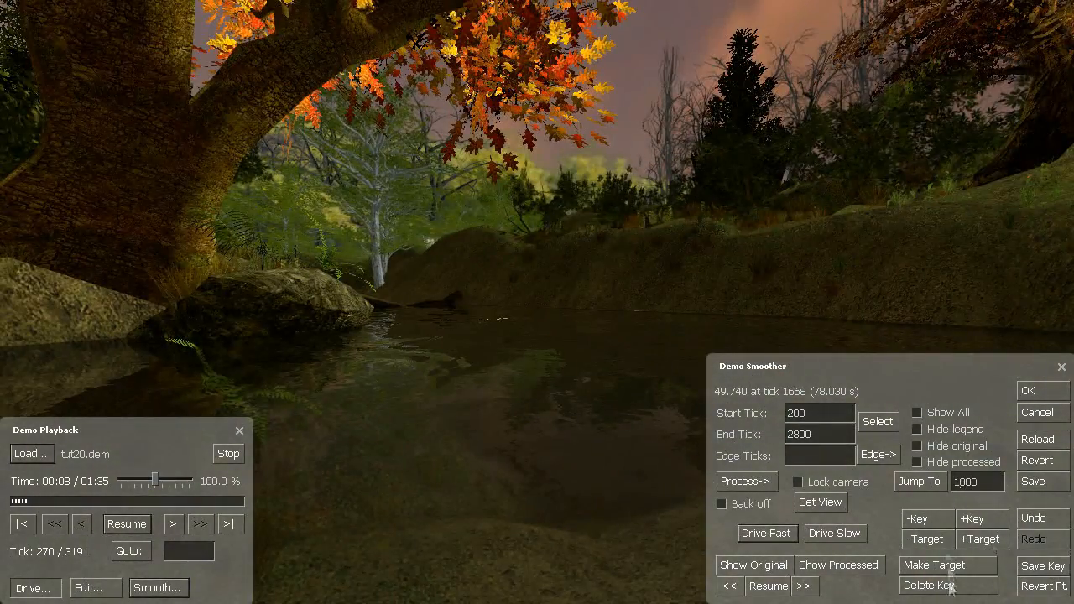
pyautogui.click(939, 482)
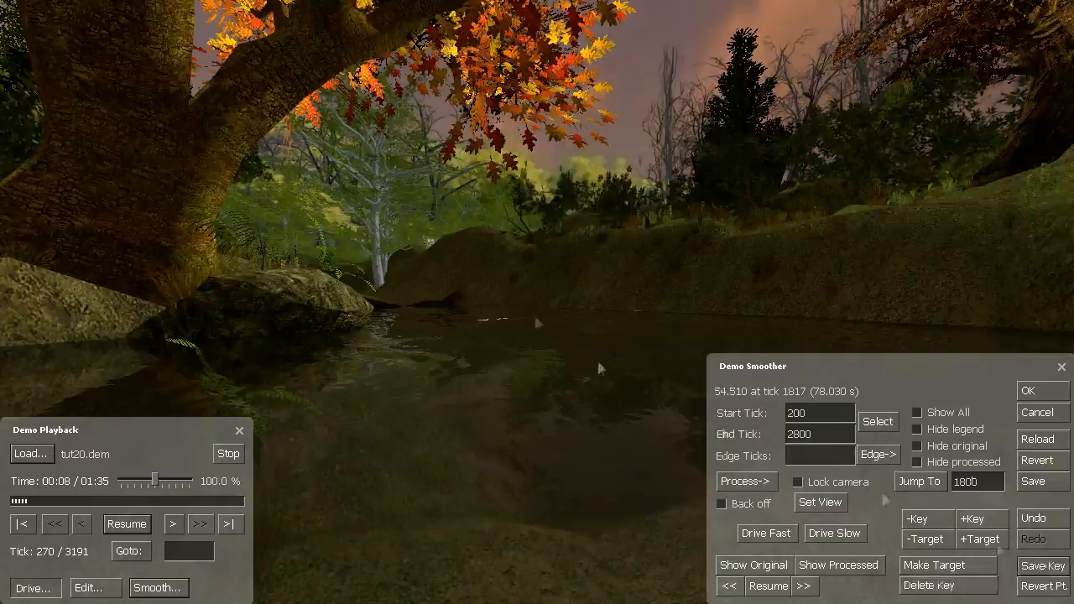
# Step: Continue the camera path past the large autumn tree with a key at tick 1900
pyautogui.click(995, 482)
pyautogui.press('BackSpace')
pyautogui.press('BackSpace')
pyautogui.press('BackSpace')
pyautogui.write('900')
pyautogui.click(933, 483)
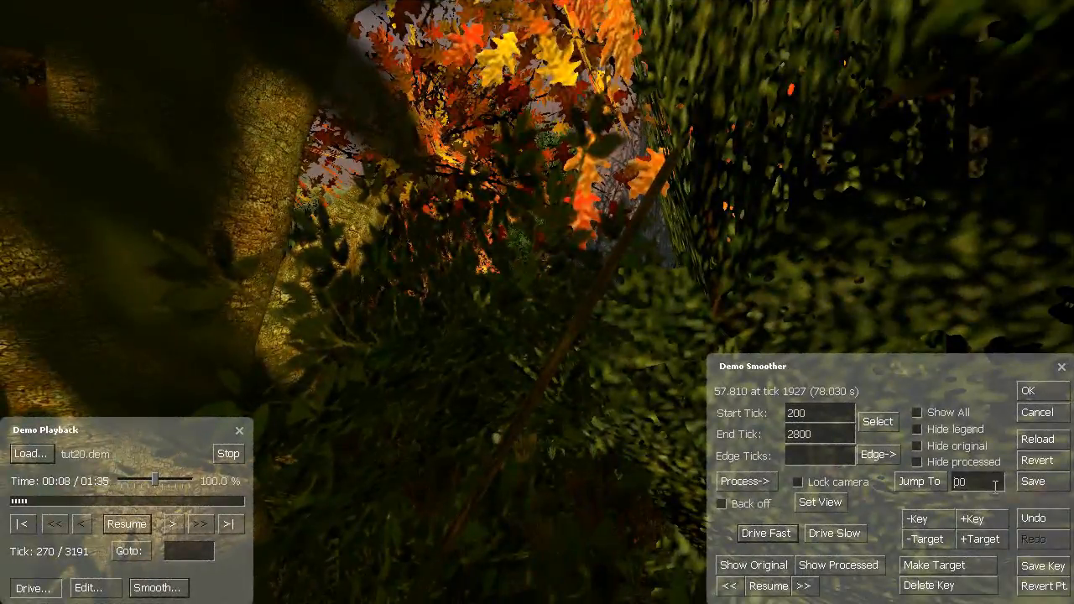
# Step: Finish the camera path with a saved key at tick 2000
pyautogui.write('0')
pyautogui.click(934, 485)
pyautogui.click(973, 587)
pyautogui.click(1030, 571)
pyautogui.moveTo(589, 299); pyautogui.dragTo(603, 297)
pyautogui.click(46, 587)
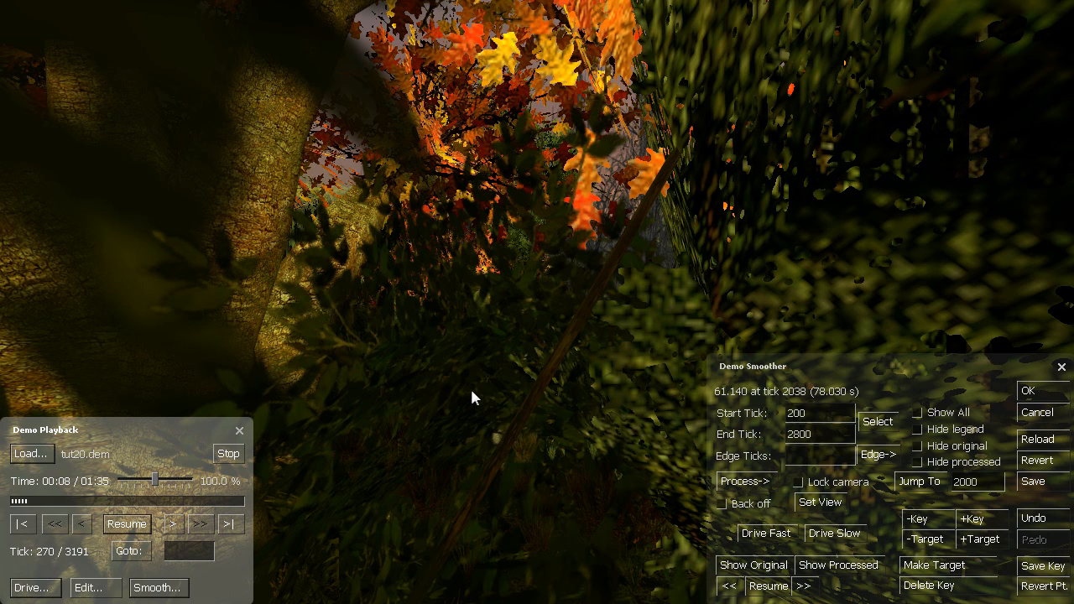
# Step: Process the camera path with Spline Angles and view the path from above the pond
pyautogui.click(744, 483)
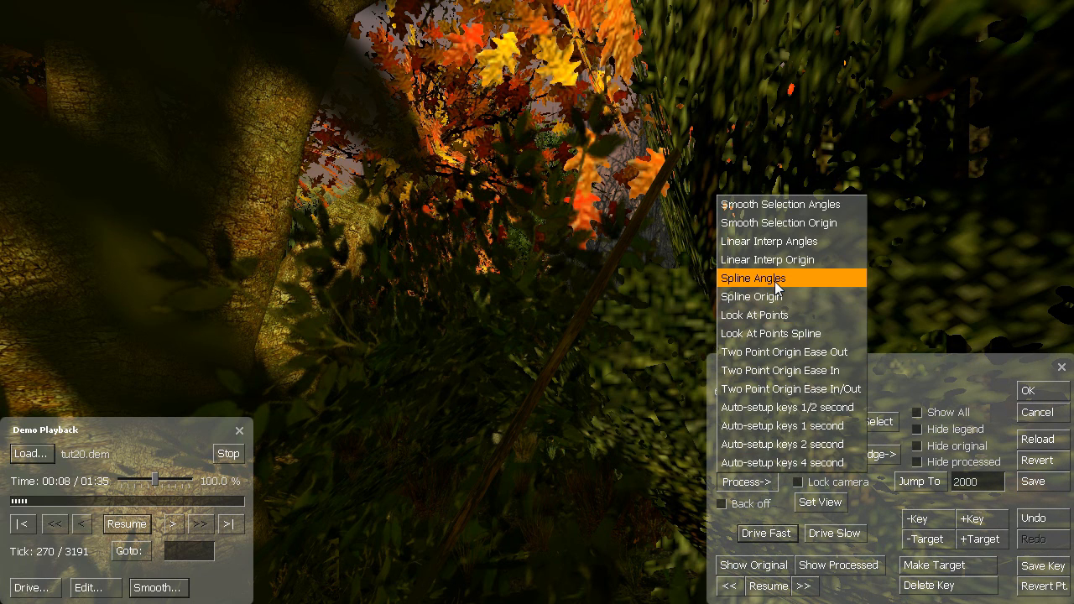
pyautogui.click(775, 282)
pyautogui.click(54, 586)
pyautogui.moveTo(476, 451)
pyautogui.mouseDown()
pyautogui.moveTo(428, 443)
pyautogui.moveTo(476, 451)
pyautogui.moveTo(491, 489)
pyautogui.moveTo(476, 450)
pyautogui.moveTo(482, 435)
pyautogui.moveTo(485, 514)
pyautogui.moveTo(476, 450)
pyautogui.moveTo(460, 452)
pyautogui.moveTo(476, 457)
pyautogui.mouseUp()
pyautogui.press('w')
pyautogui.press('w')
pyautogui.press('w')
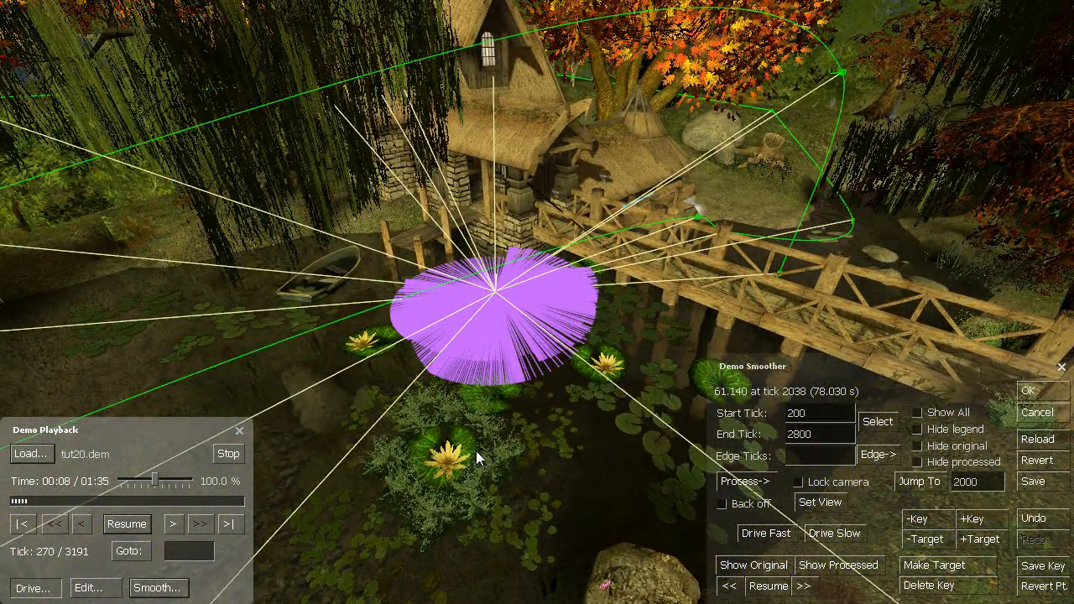
# Step: Process the camera path with Spline Origin to smooth the camera positions between the keys
pyautogui.click(753, 481)
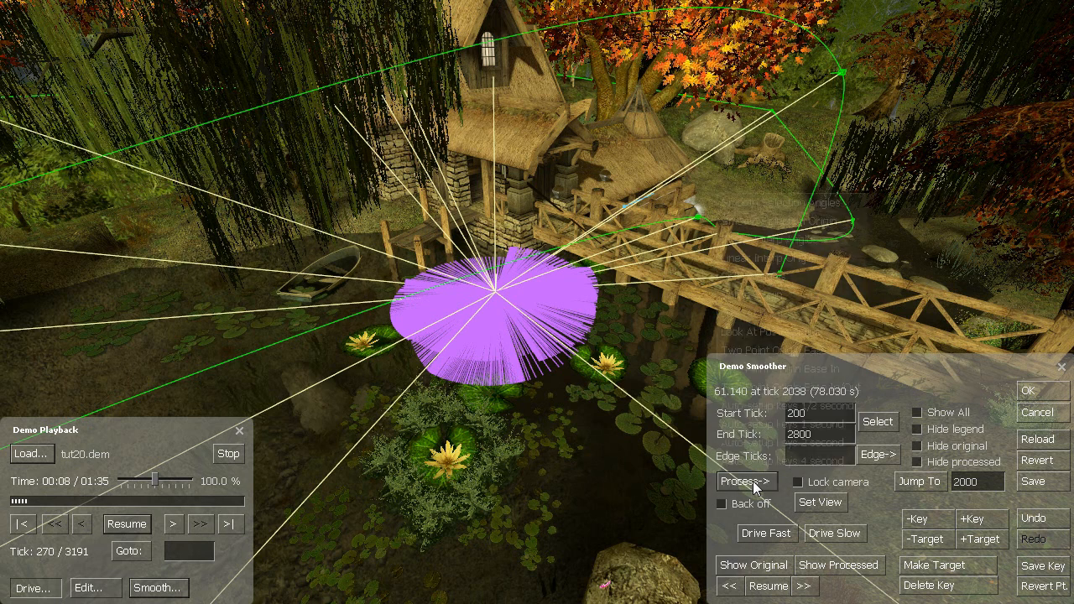
pyautogui.click(753, 481)
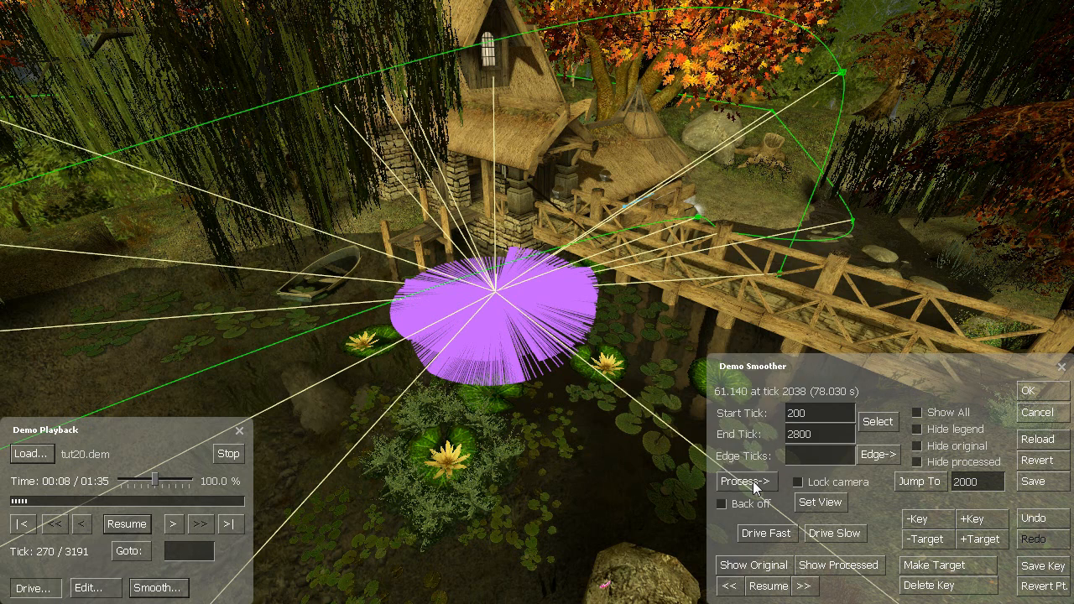
pyautogui.click(771, 588)
pyautogui.click(771, 588)
pyautogui.click(751, 483)
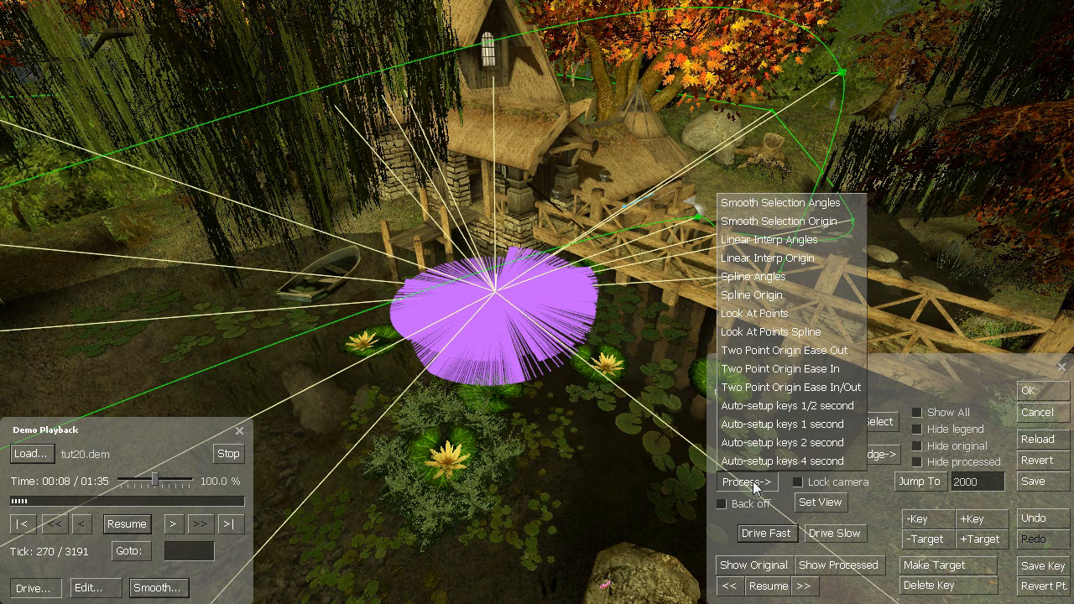
pyautogui.click(781, 295)
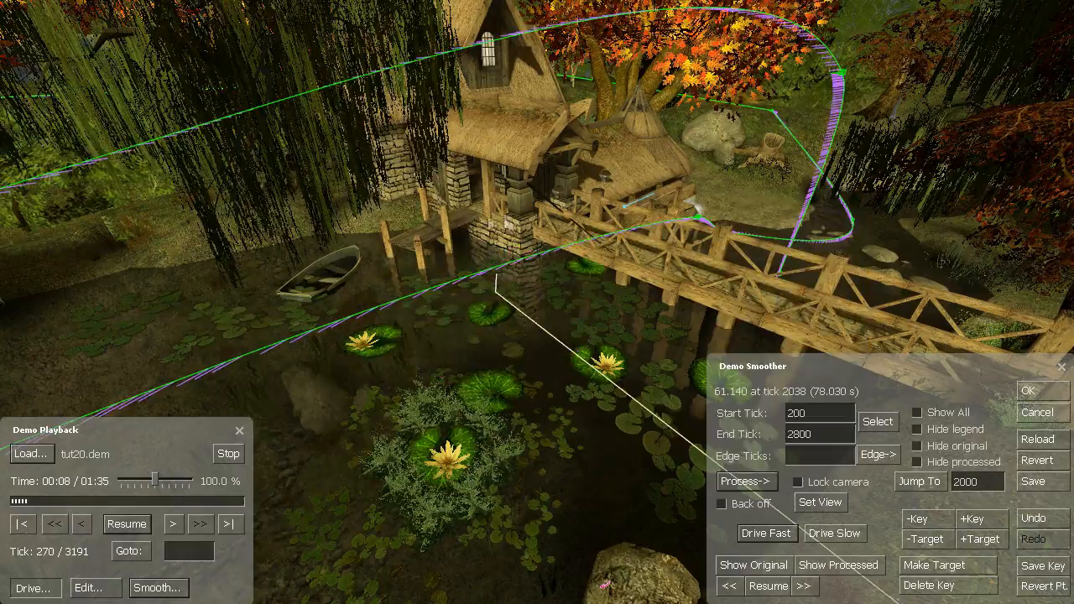
# Step: Inspect the splined path over the pond and save the smoothed demo
pyautogui.moveTo(439, 240)
pyautogui.mouseDown()
pyautogui.moveTo(468, 242)
pyautogui.moveTo(439, 239)
pyautogui.moveTo(455, 239)
pyautogui.mouseUp()
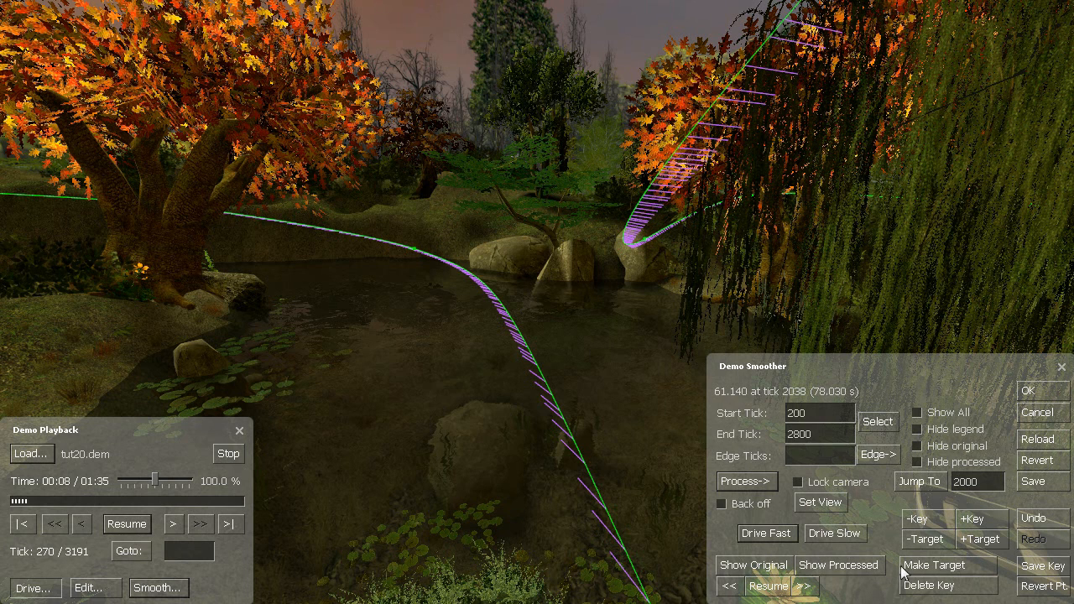
pyautogui.click(1022, 488)
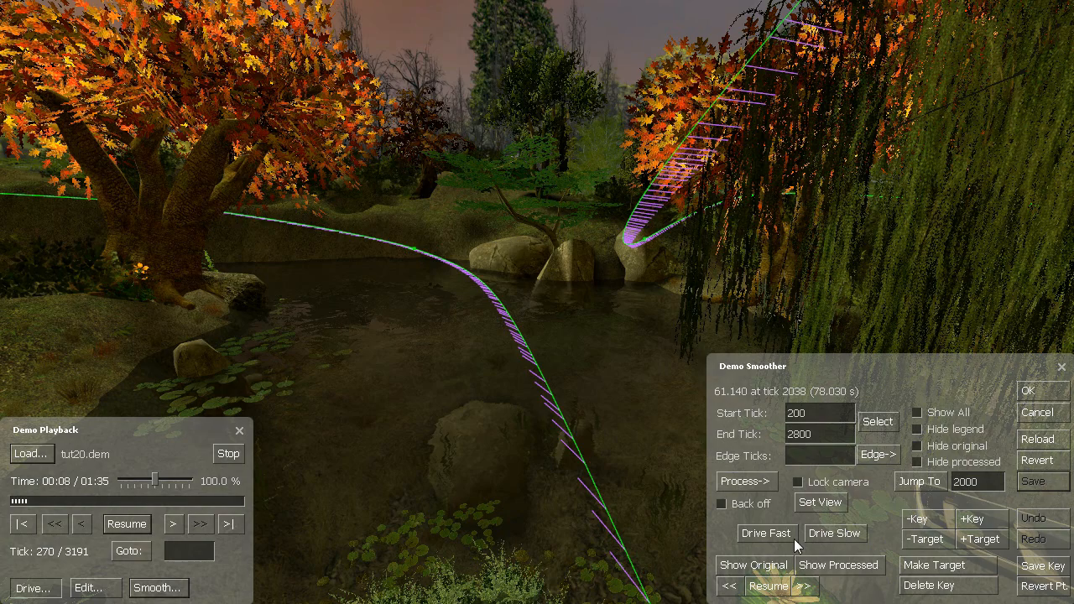
pyautogui.click(25, 590)
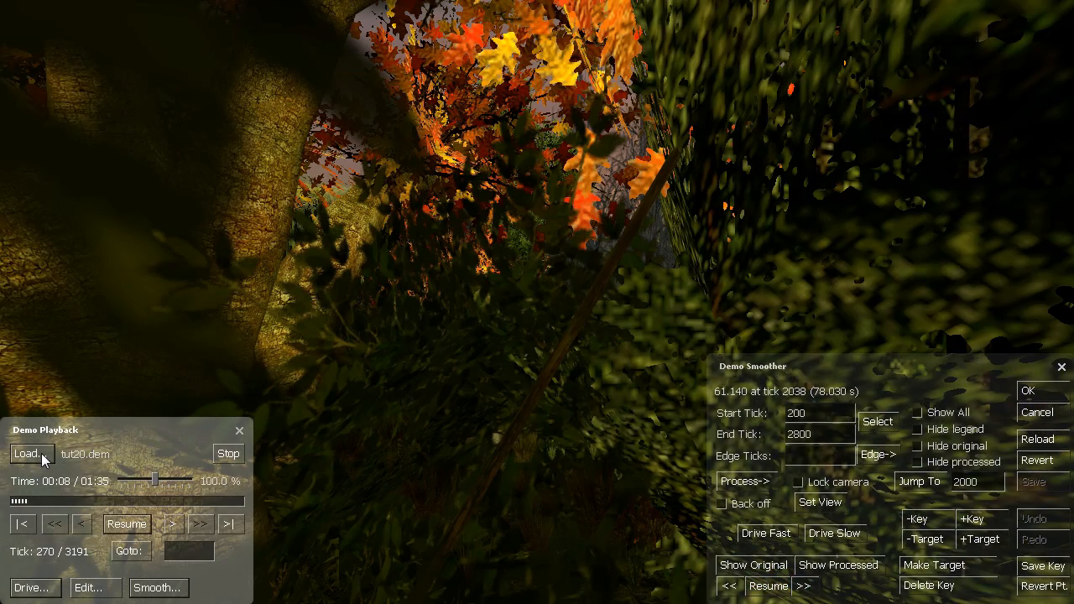
# Step: Load the demo file tut20_smooth.dem and pause its playback
pyautogui.click(31, 453)
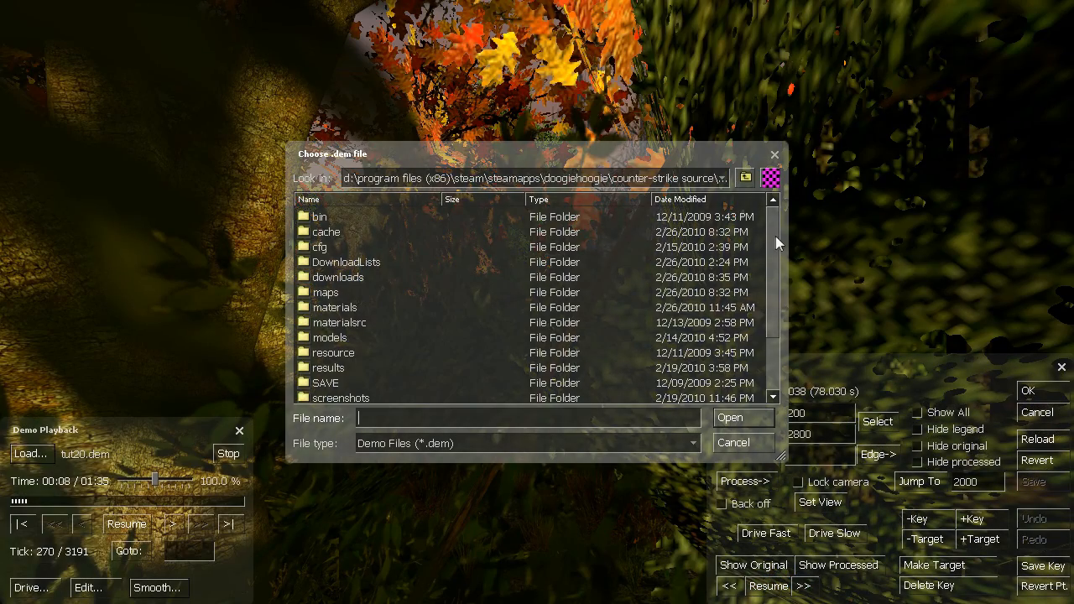
pyautogui.moveTo(775, 236); pyautogui.dragTo(775, 322)
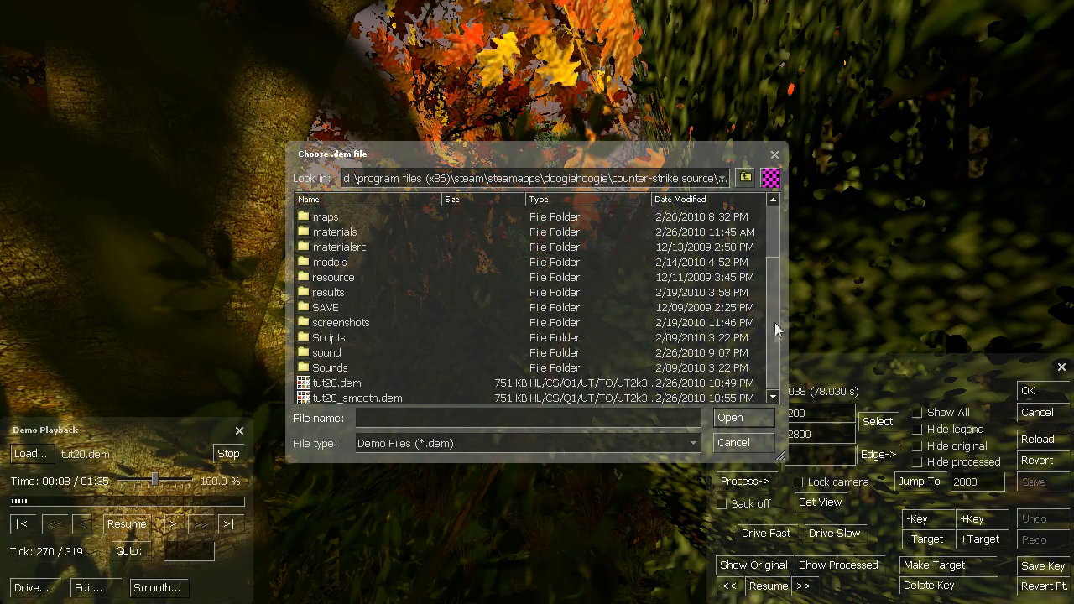
pyautogui.click(336, 398)
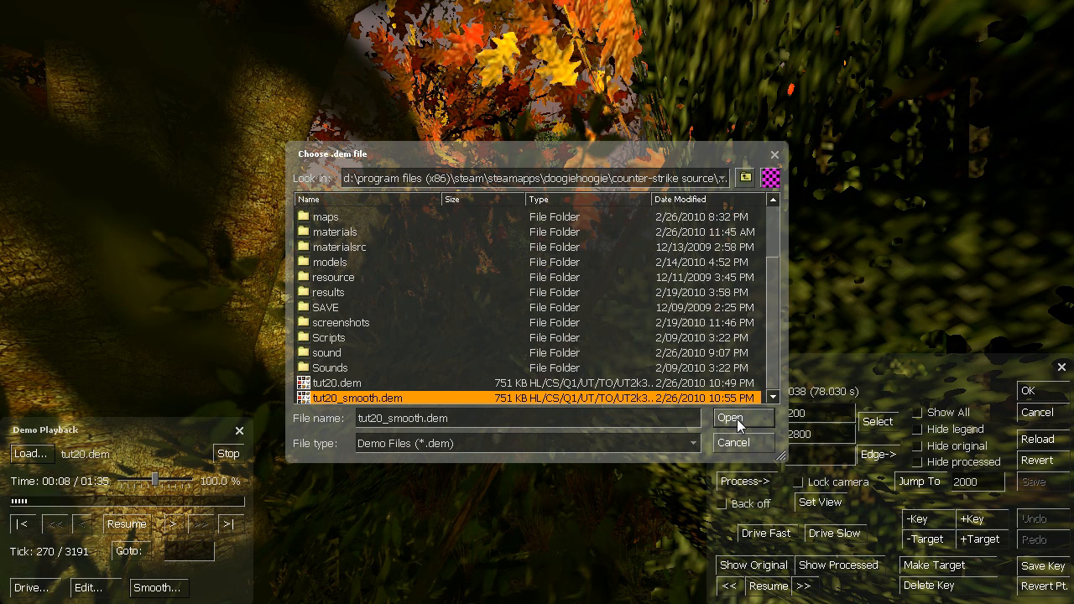
pyautogui.click(729, 418)
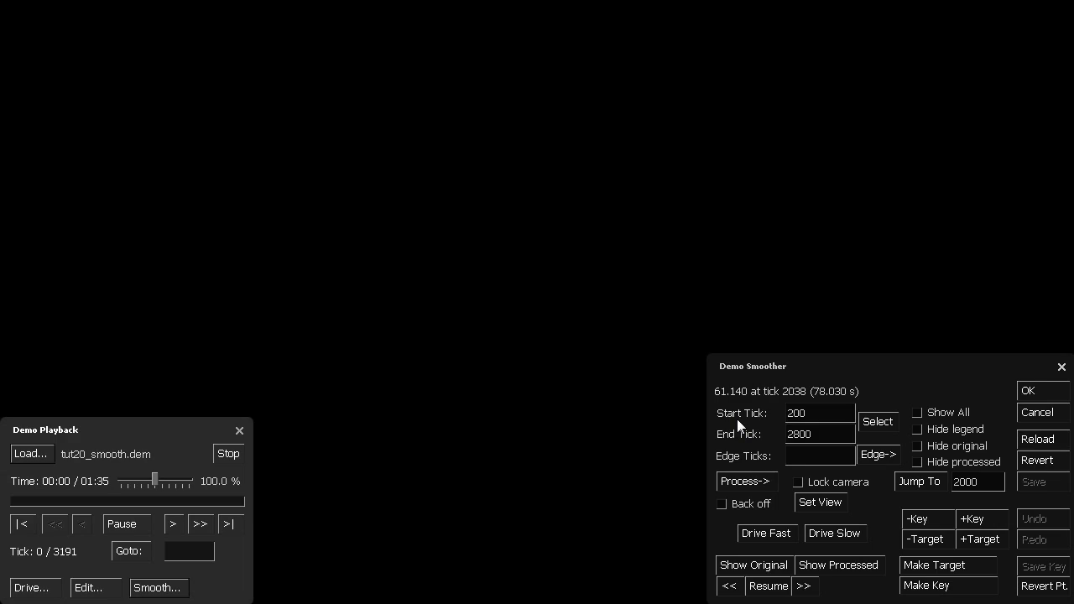
pyautogui.click(126, 524)
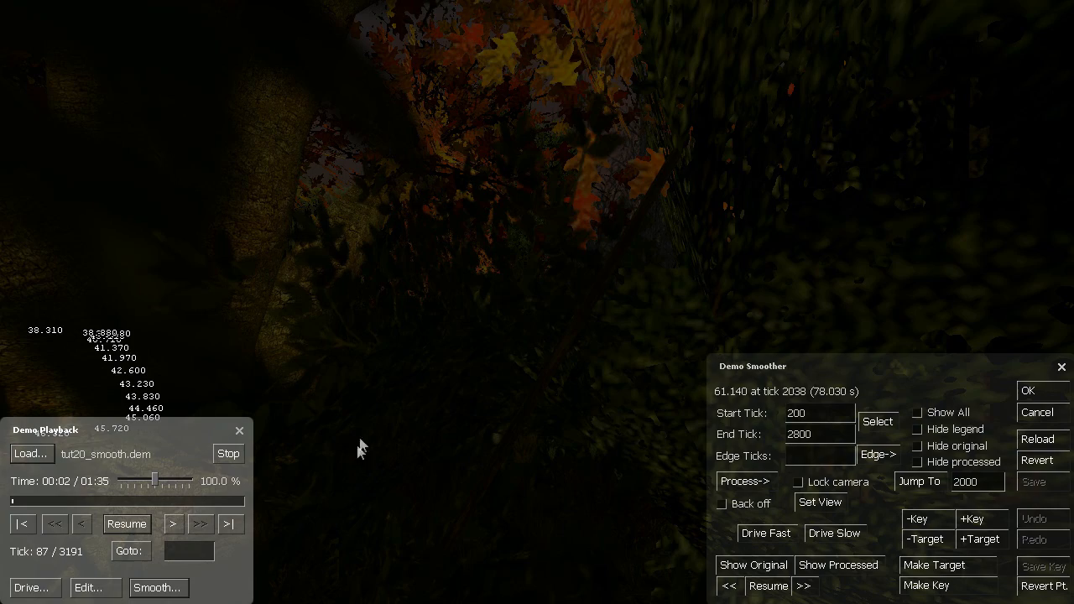
# Step: Close the Demo Smoother and briefly play the smoothed demo from a free view over the pond and bridge
pyautogui.click(35, 588)
pyautogui.moveTo(382, 434)
pyautogui.mouseDown()
pyautogui.moveTo(361, 425)
pyautogui.moveTo(380, 426)
pyautogui.mouseUp()
pyautogui.click(1062, 368)
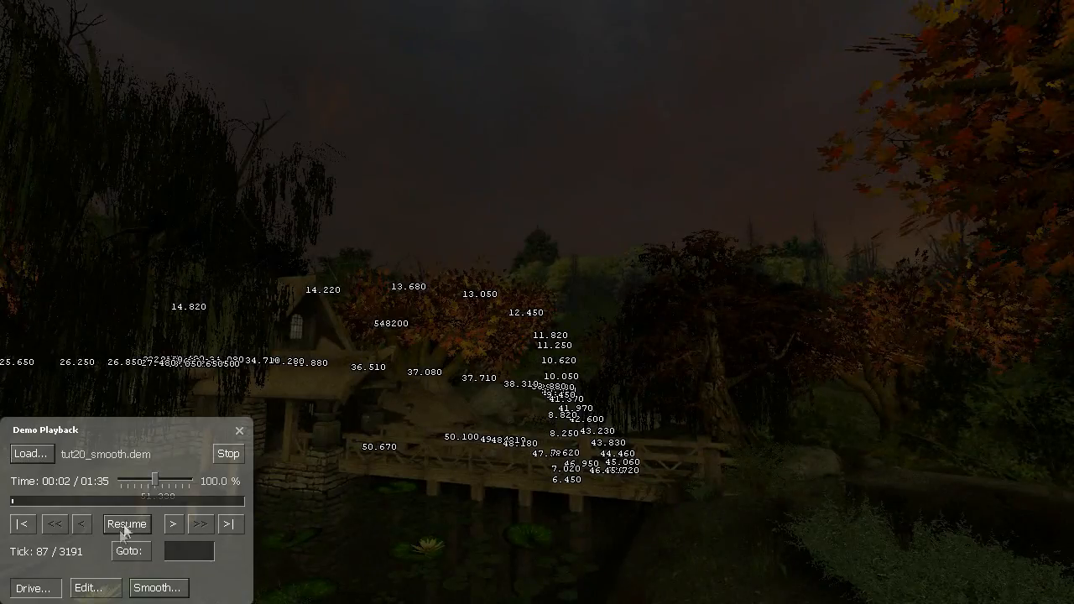
pyautogui.click(125, 524)
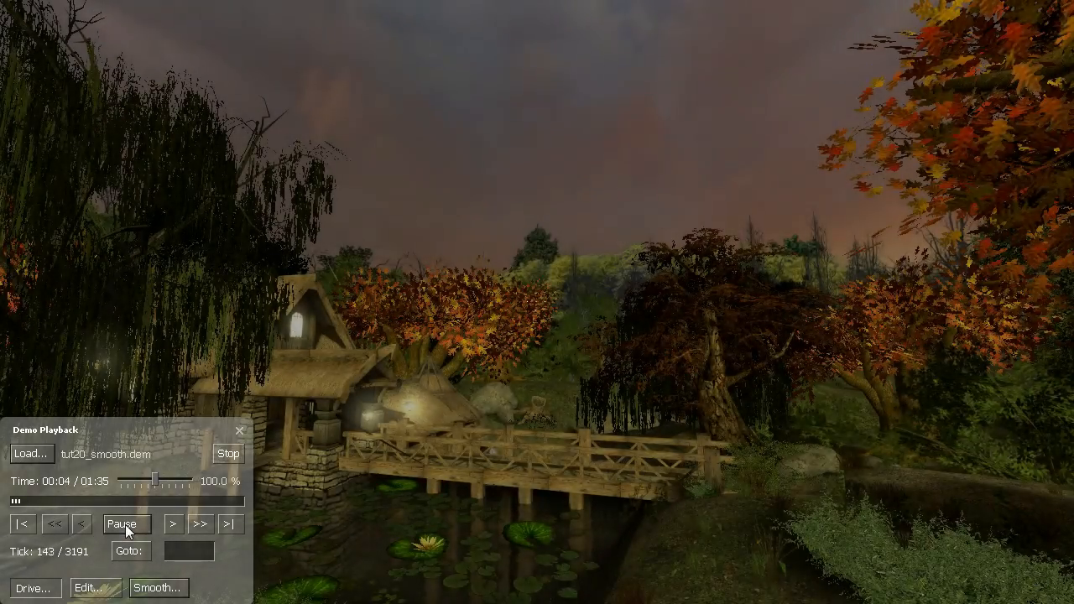
pyautogui.click(125, 525)
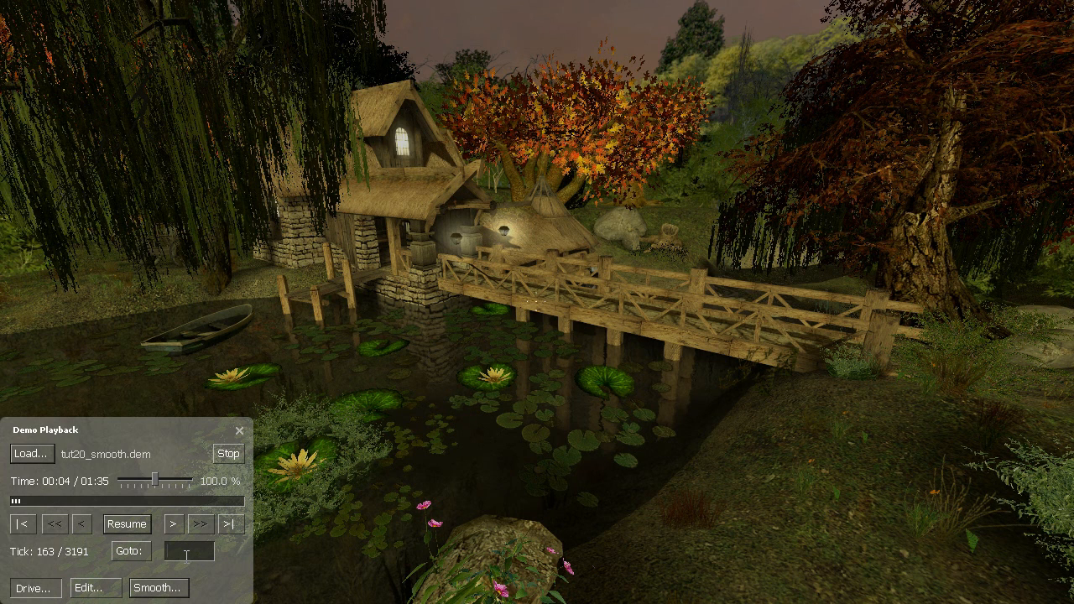
# Step: Return the demo to tick 1 and play back the smoothed camera flight
pyautogui.click(132, 552)
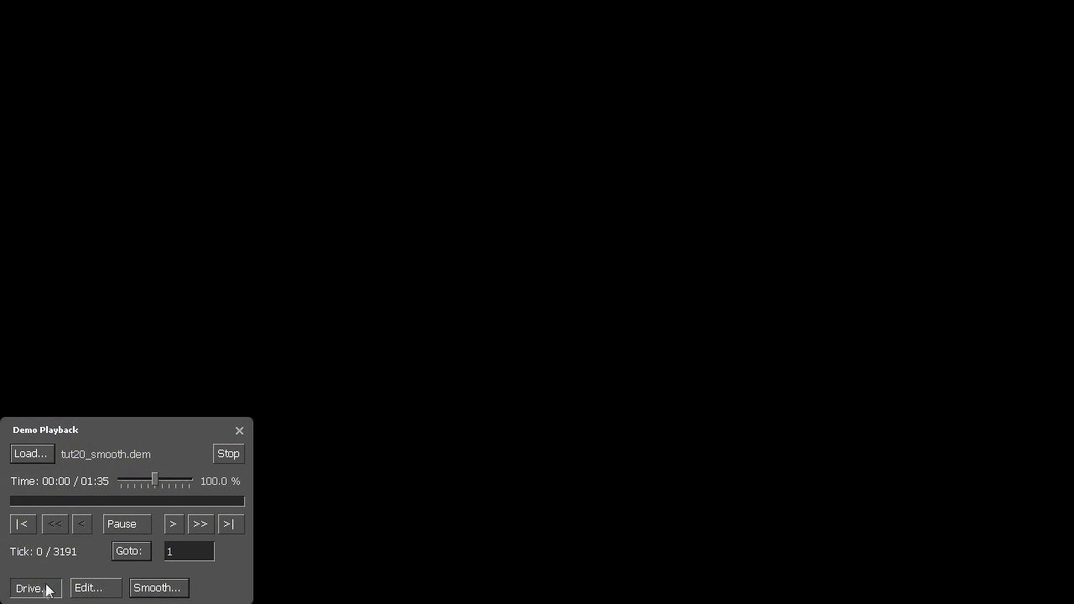
pyautogui.click(127, 530)
pyautogui.click(126, 524)
pyautogui.click(126, 526)
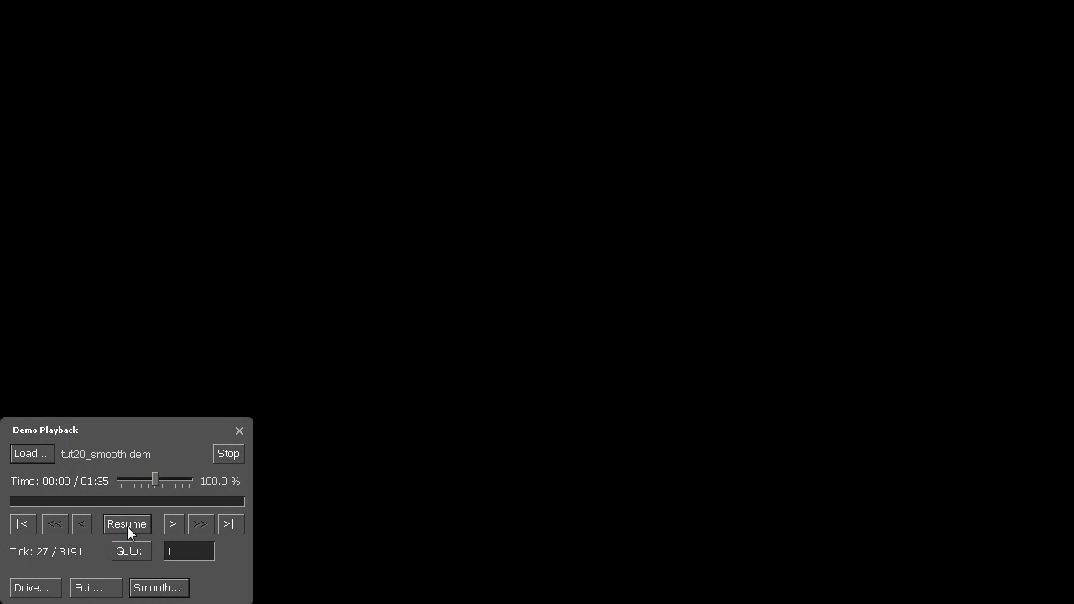
pyautogui.click(127, 527)
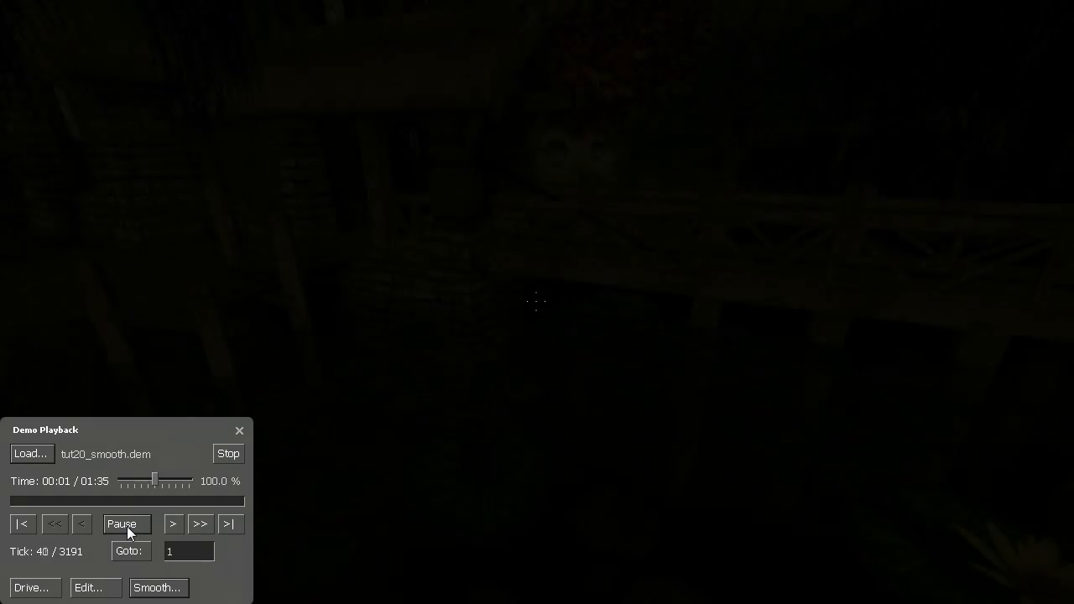